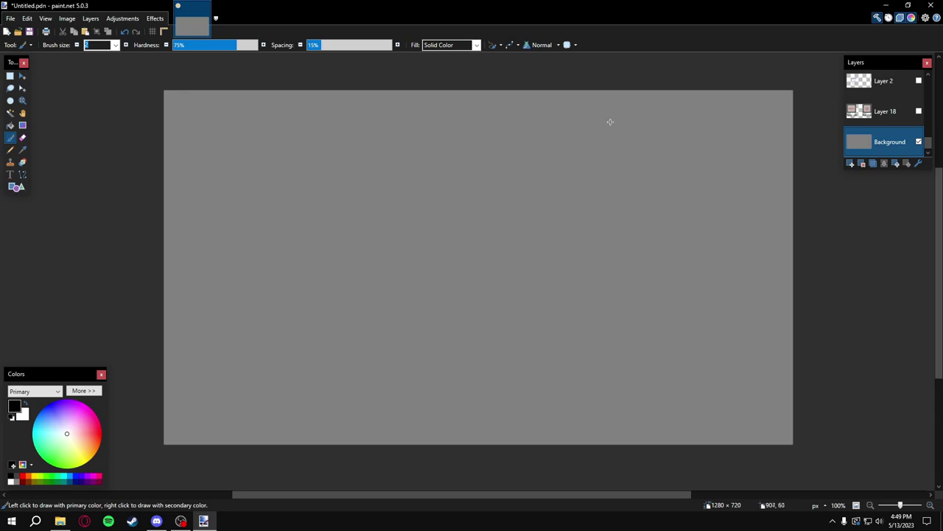
# - Show Layer 18 to view the Night Axe and Krulian Knife cards, and hide it again
pyautogui.click(871, 108)
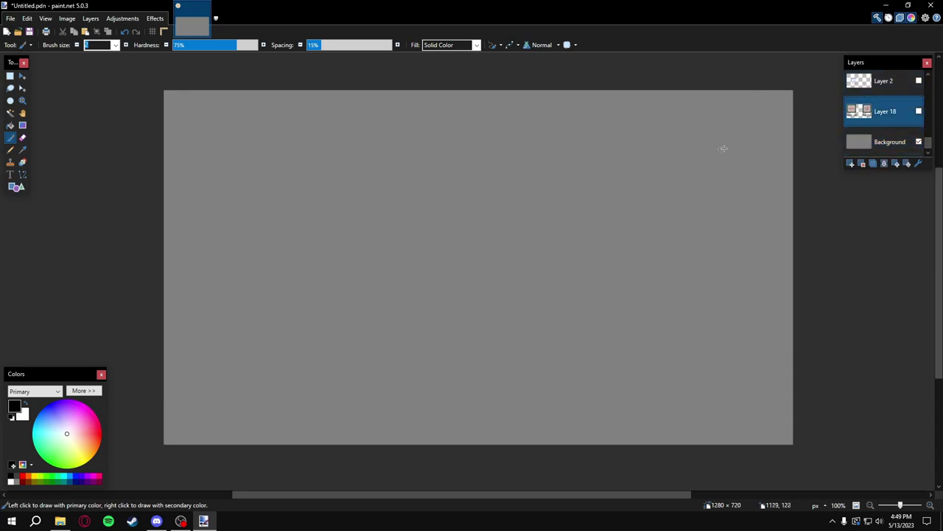
pyautogui.click(918, 110)
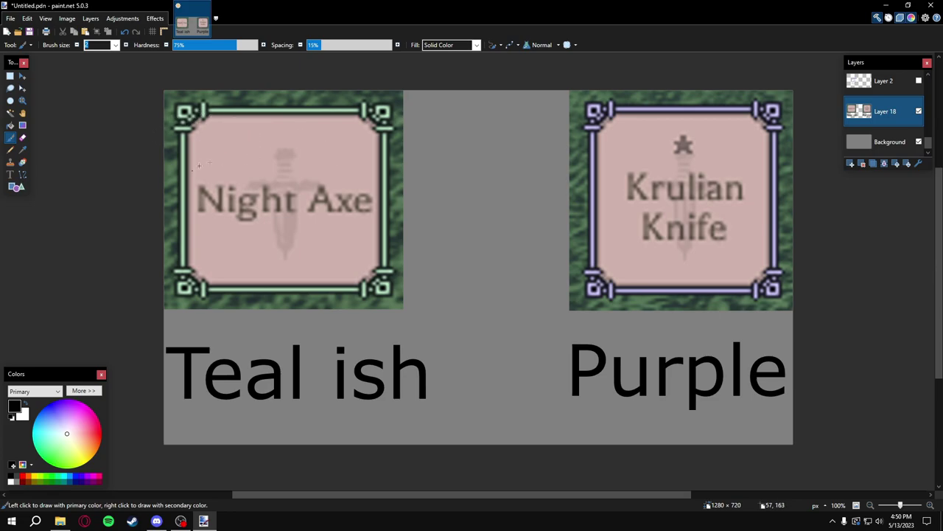
pyautogui.scroll(2, 929, 117)
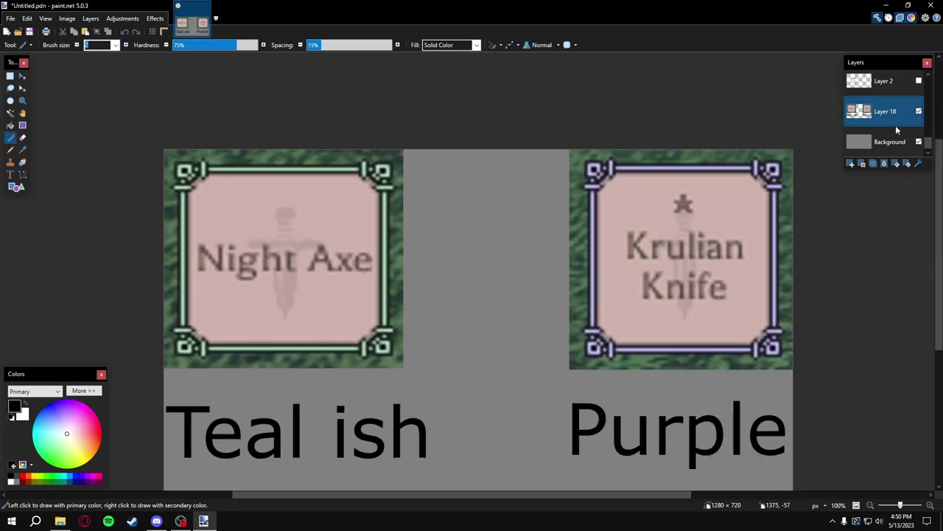
pyautogui.scroll(-2, 928, 133)
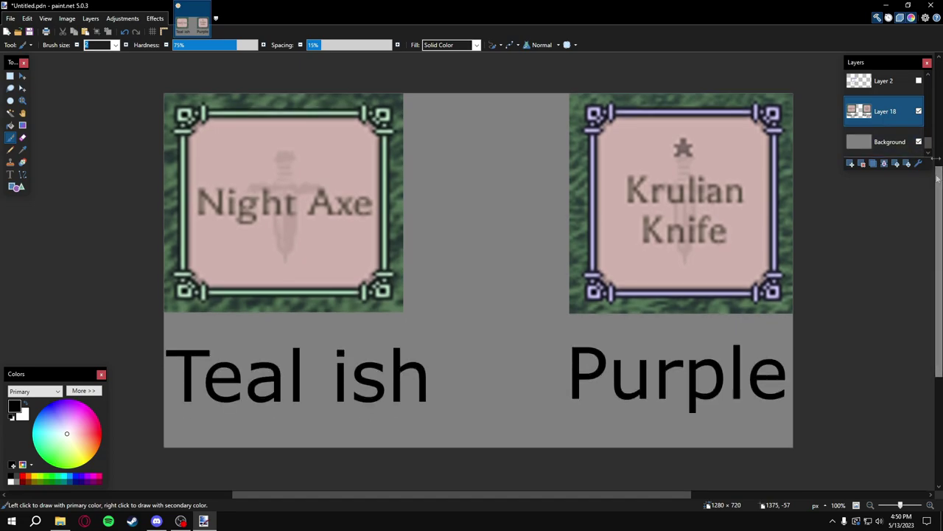
pyautogui.click(918, 110)
# - Show Layer 17 with the weapon screenshot and Layer 16 with the three stick figures
pyautogui.scroll(3, 928, 81)
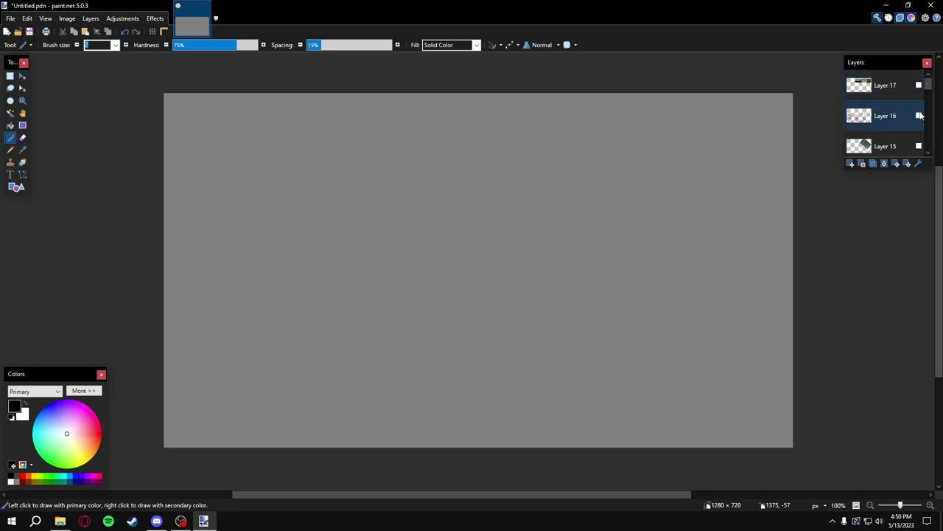
pyautogui.click(919, 86)
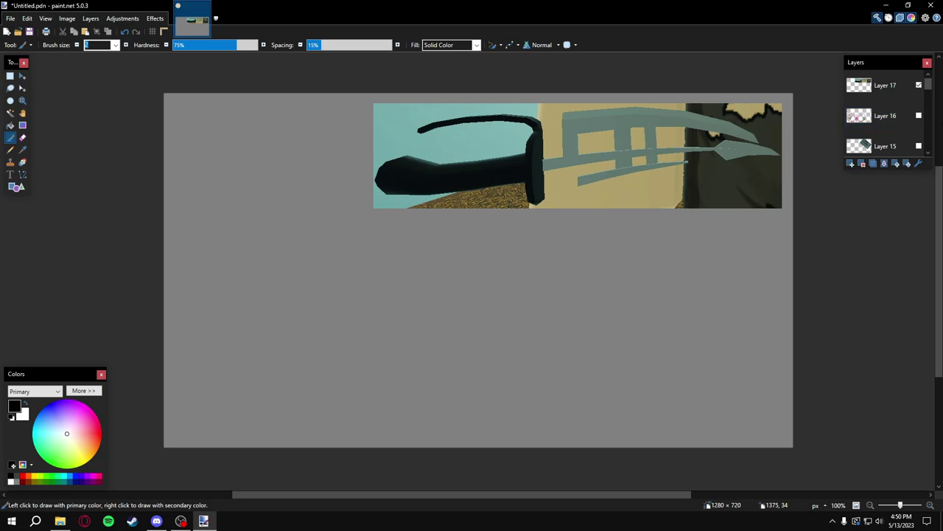
pyautogui.click(919, 115)
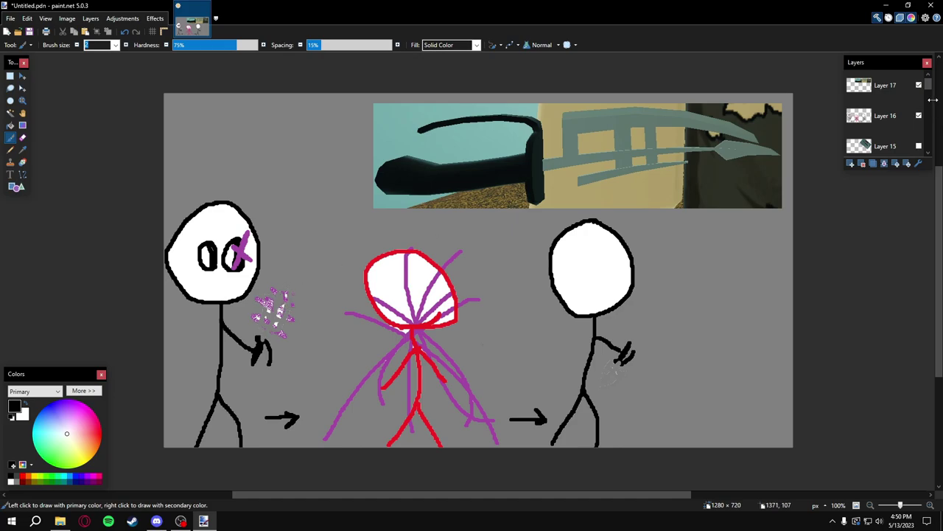
# - Fill the Background layer with a saturated blue using the Paint Bucket
pyautogui.moveTo(928, 85); pyautogui.dragTo(929, 173)
pyautogui.click(888, 142)
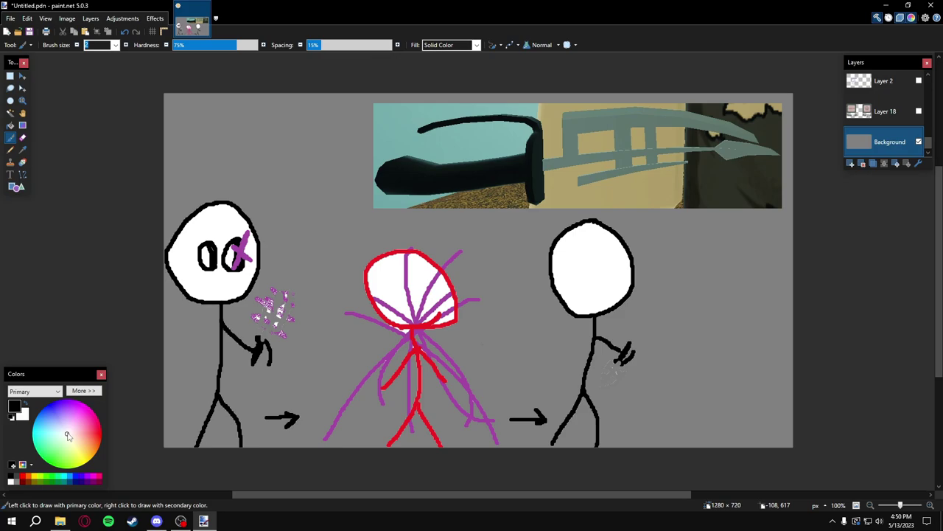
pyautogui.moveTo(70, 437); pyautogui.dragTo(43, 409)
pyautogui.click(65, 402)
pyautogui.moveTo(66, 402); pyautogui.dragTo(47, 404)
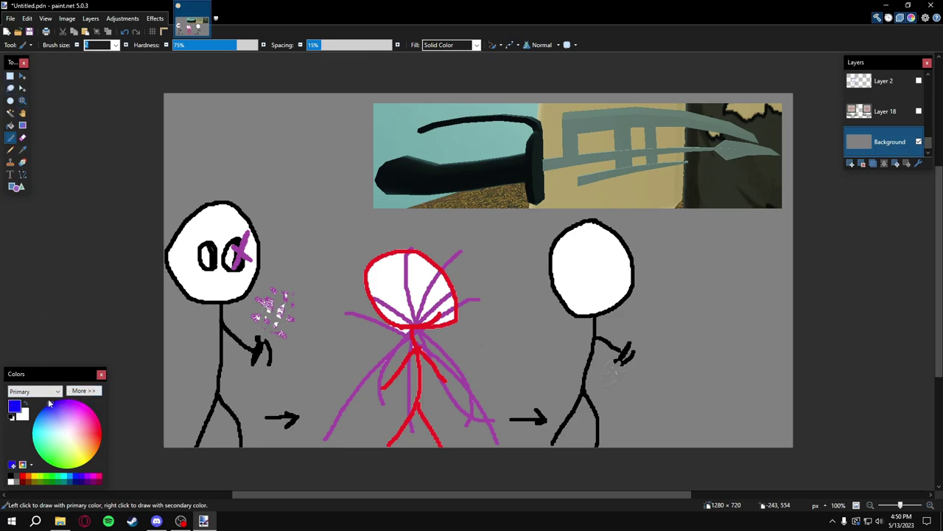
pyautogui.click(11, 125)
pyautogui.click(298, 174)
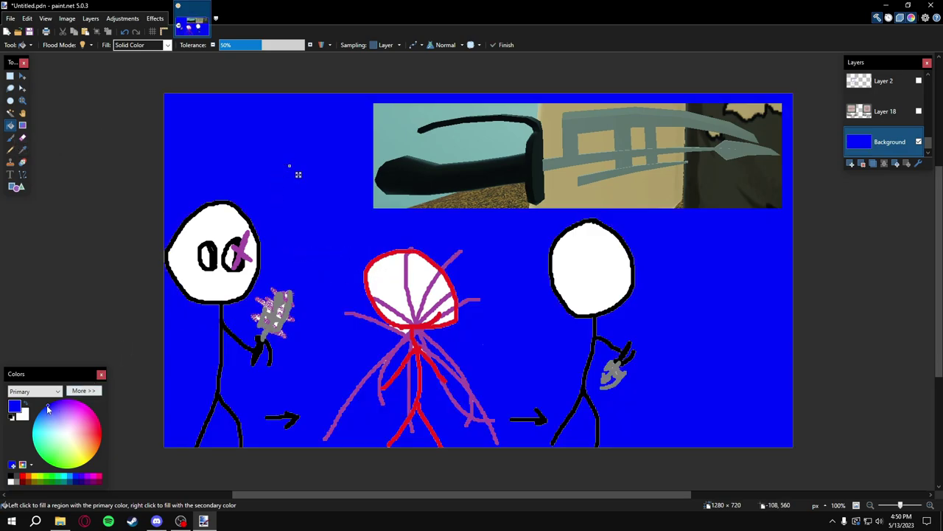
# - Change the background fill colour to a dark navy blue with its HSV value lowered to about 16
pyautogui.moveTo(46, 404)
pyautogui.mouseDown()
pyautogui.moveTo(53, 416)
pyautogui.moveTo(53, 402)
pyautogui.moveTo(55, 409)
pyautogui.moveTo(44, 418)
pyautogui.mouseUp()
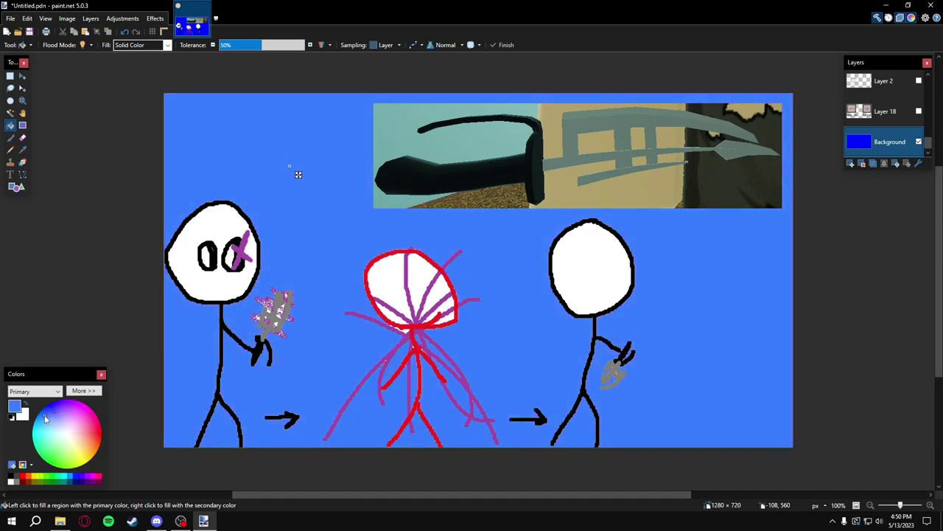
pyautogui.click(83, 390)
pyautogui.moveTo(151, 457); pyautogui.dragTo(128, 453)
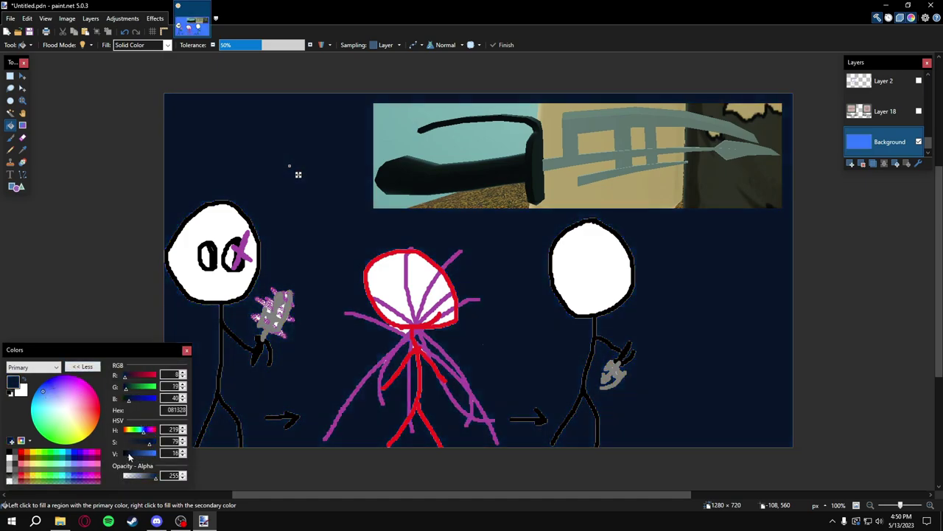
pyautogui.click(82, 366)
# - Make Layer 16 the active layer and set up the Paintbrush with a brush size of 40
pyautogui.moveTo(929, 144); pyautogui.dragTo(929, 82)
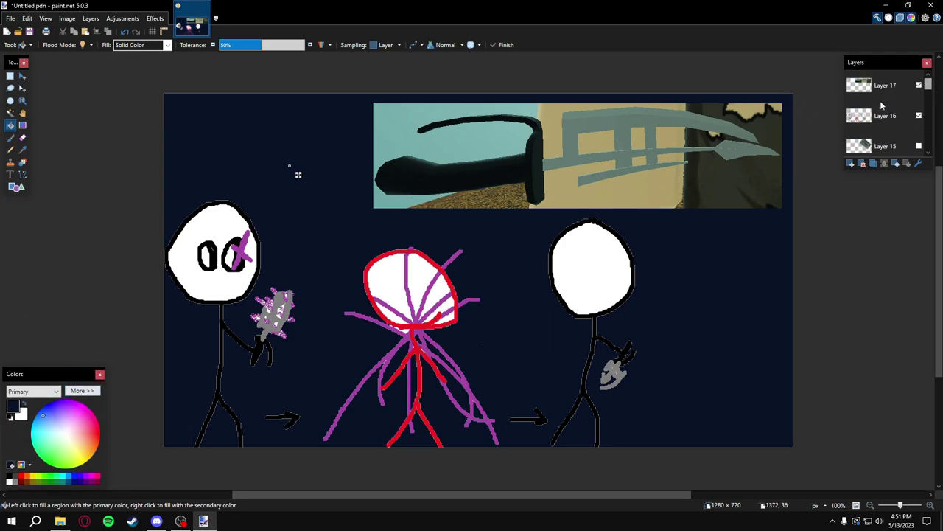
pyautogui.click(884, 115)
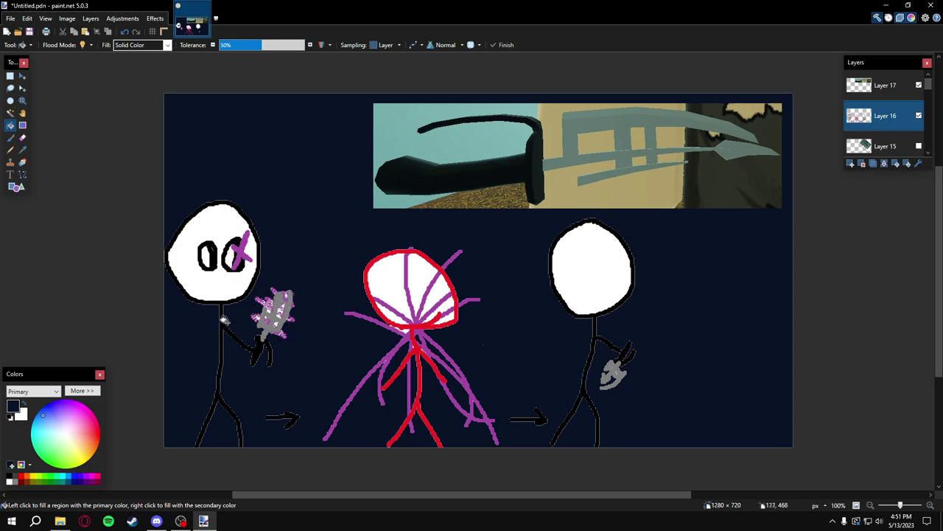
pyautogui.click(10, 138)
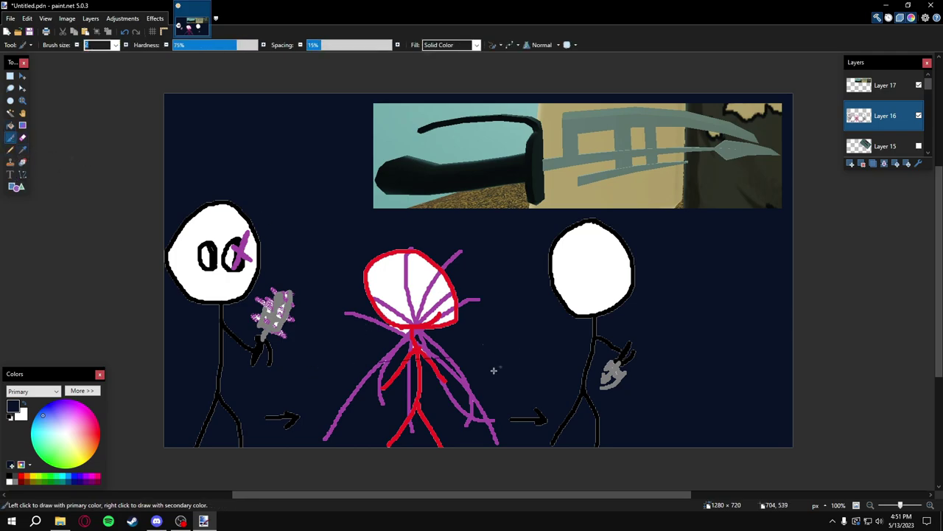
pyautogui.click(115, 45)
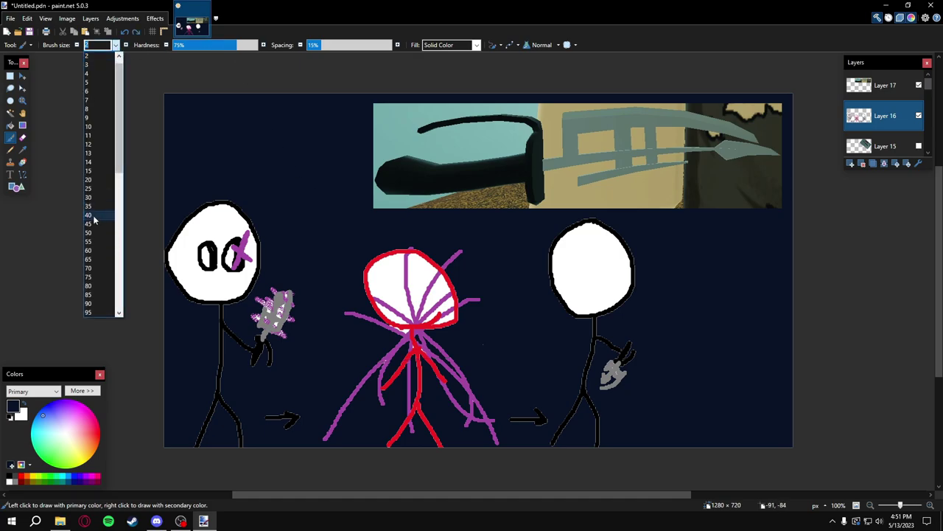
pyautogui.click(93, 216)
# - Try a broad navy stroke and a magenta stroke across the red middle figure, undoing each one
pyautogui.moveTo(339, 369); pyautogui.dragTo(511, 365)
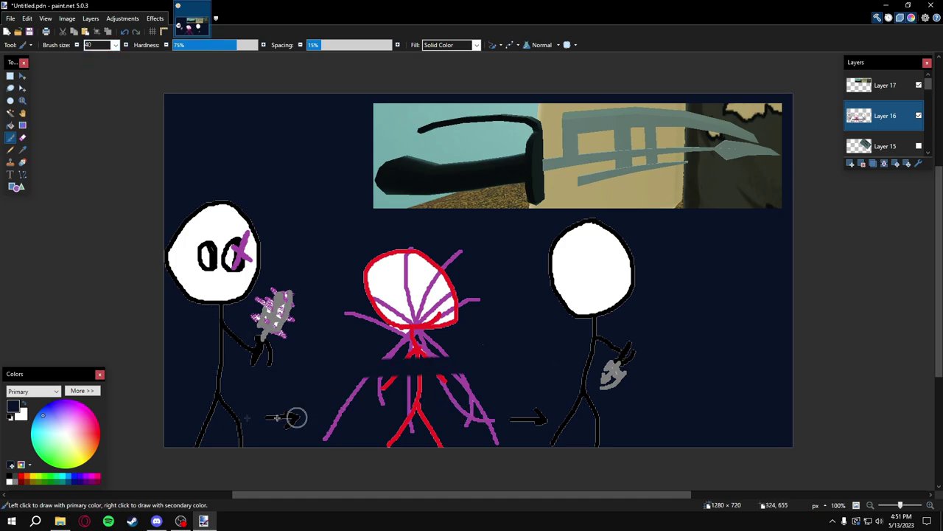
pyautogui.hotkey('ctrl', 'z')
pyautogui.click(79, 417)
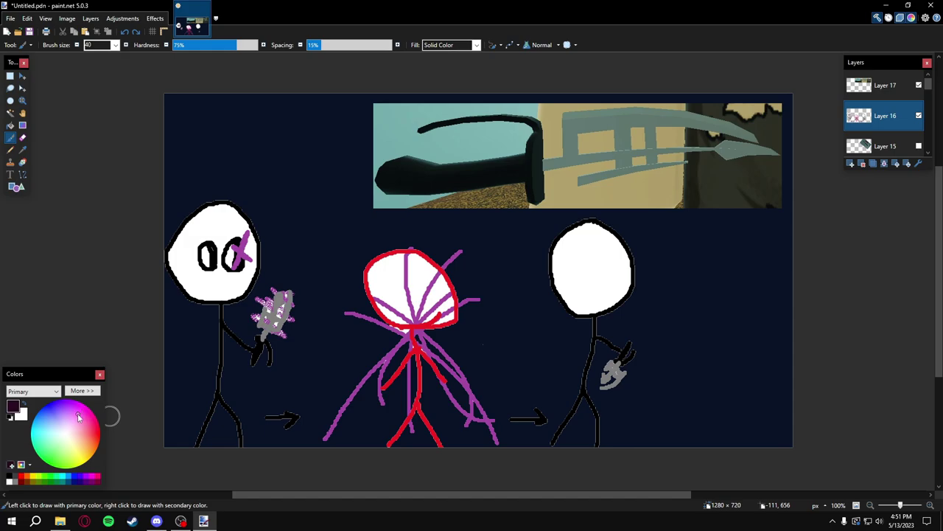
pyautogui.click(82, 391)
pyautogui.click(81, 386)
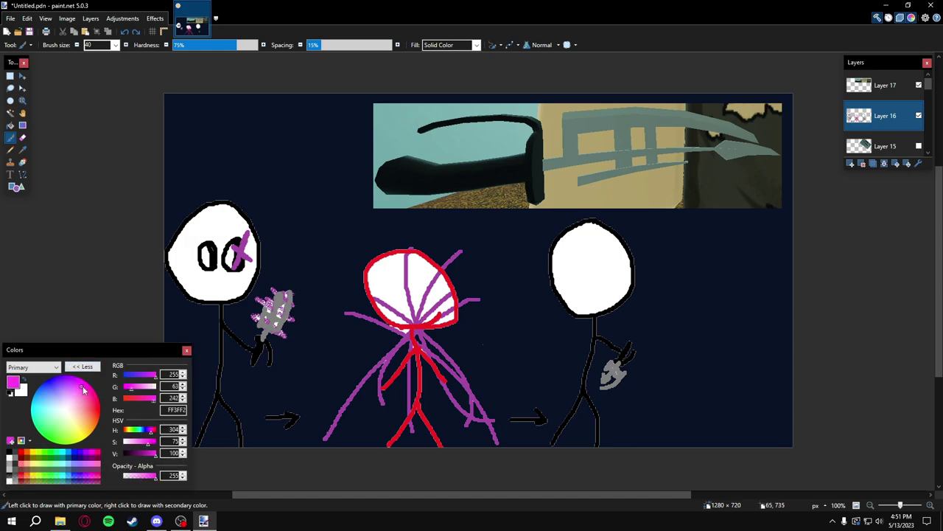
pyautogui.click(83, 367)
pyautogui.moveTo(295, 369); pyautogui.dragTo(489, 348)
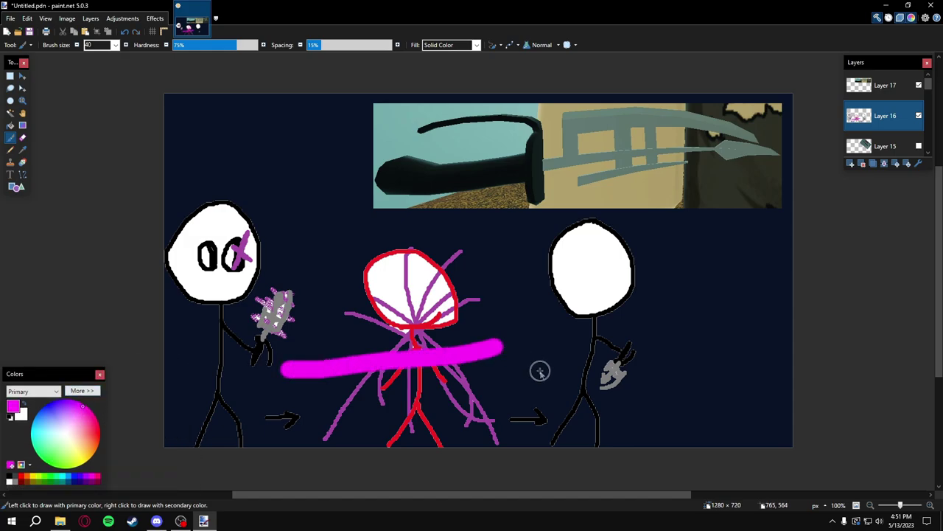
pyautogui.hotkey('ctrl', 'z')
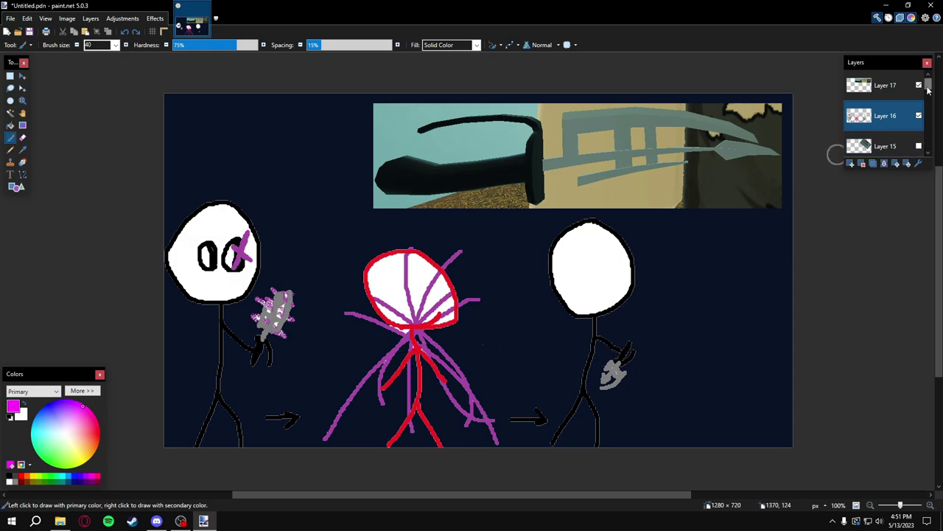
# - Hide Layers 17 and 16, and show Layers 15 and 14 with the curved blade and its swing sketch
pyautogui.moveTo(928, 88)
pyautogui.mouseDown()
pyautogui.moveTo(930, 103)
pyautogui.moveTo(931, 89)
pyautogui.mouseUp()
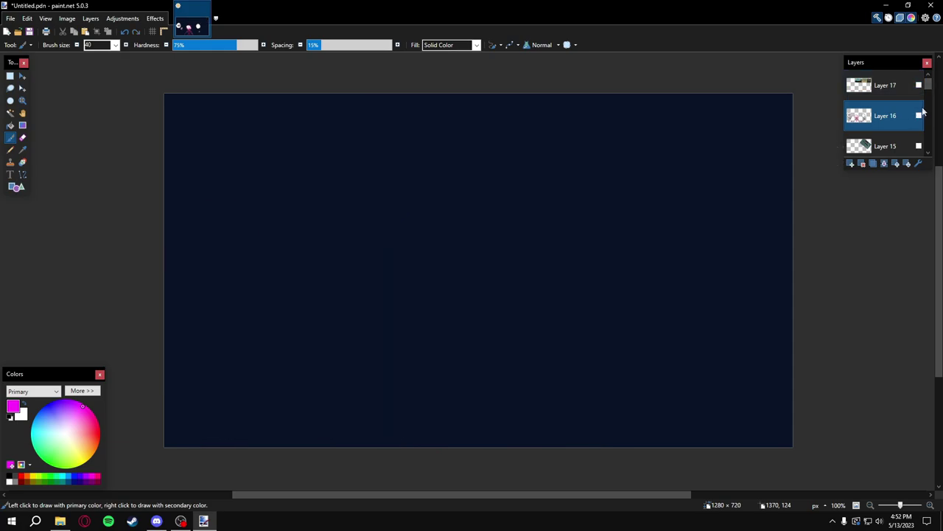
pyautogui.scroll(-2, 931, 87)
pyautogui.click(919, 92)
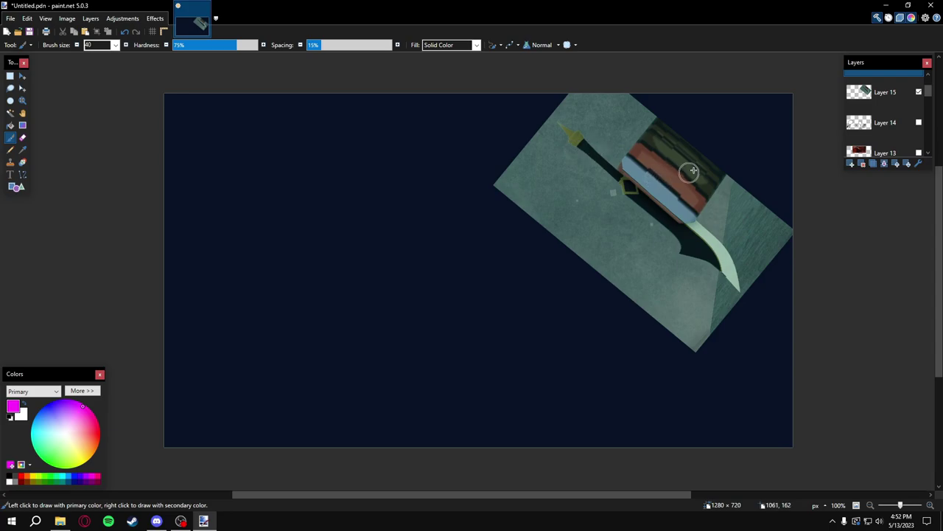
pyautogui.click(918, 122)
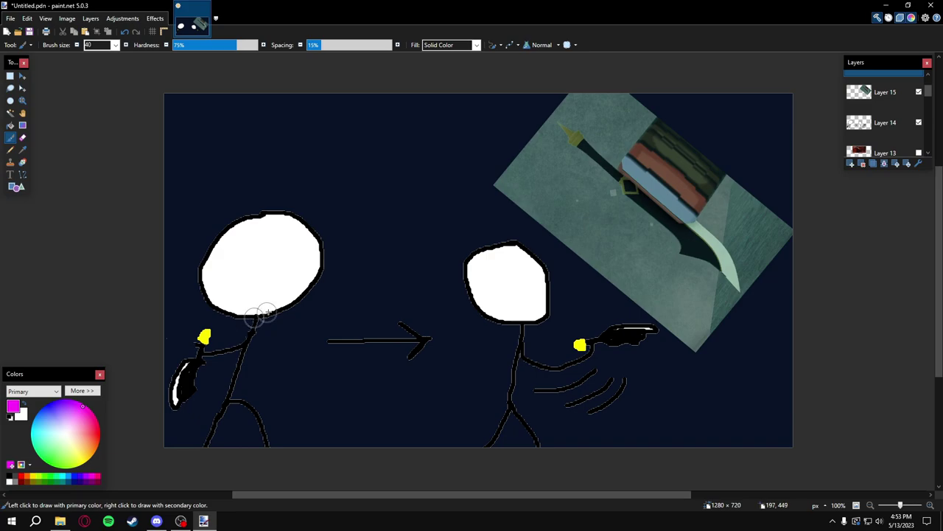
# - Hide Layers 15 and 14, and show Layers 13 and 12 with the orange axe and its attack sketch
pyautogui.moveTo(927, 96); pyautogui.dragTo(931, 92)
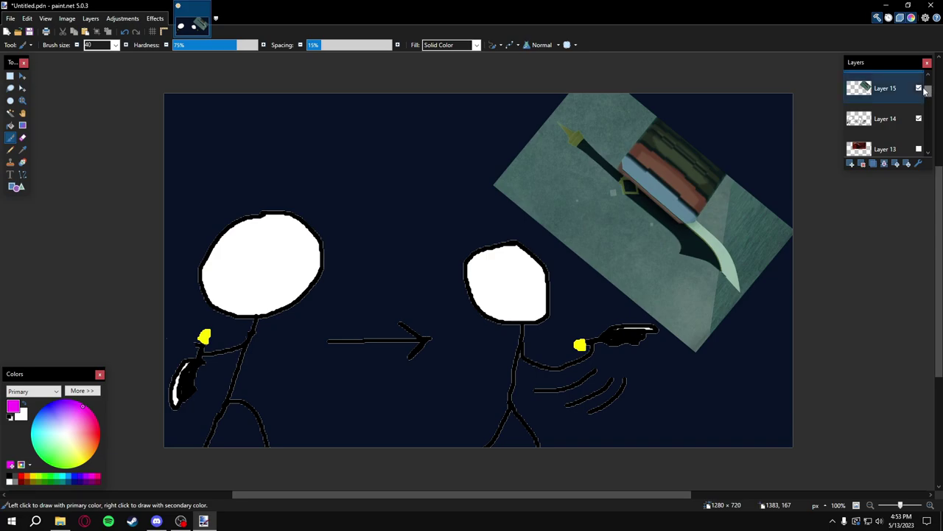
pyautogui.click(918, 88)
pyautogui.click(919, 119)
pyautogui.scroll(-2, 927, 96)
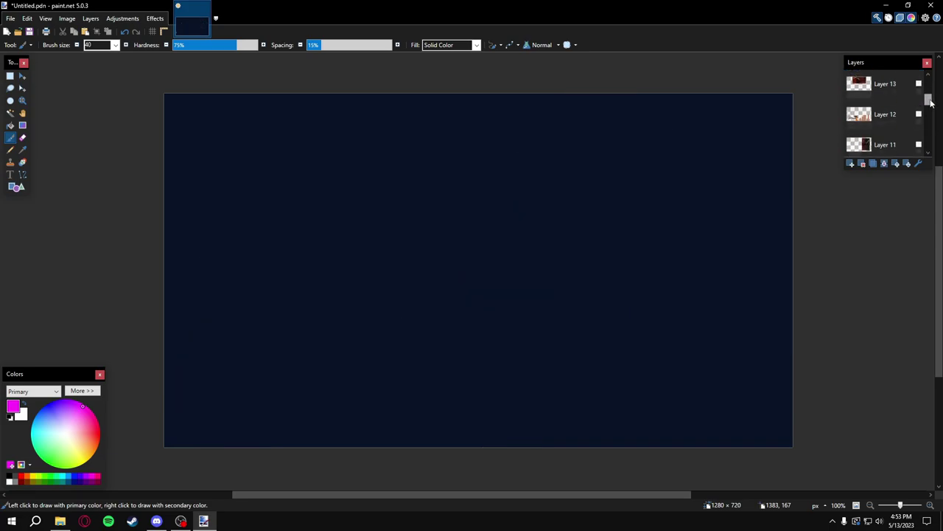
pyautogui.click(918, 92)
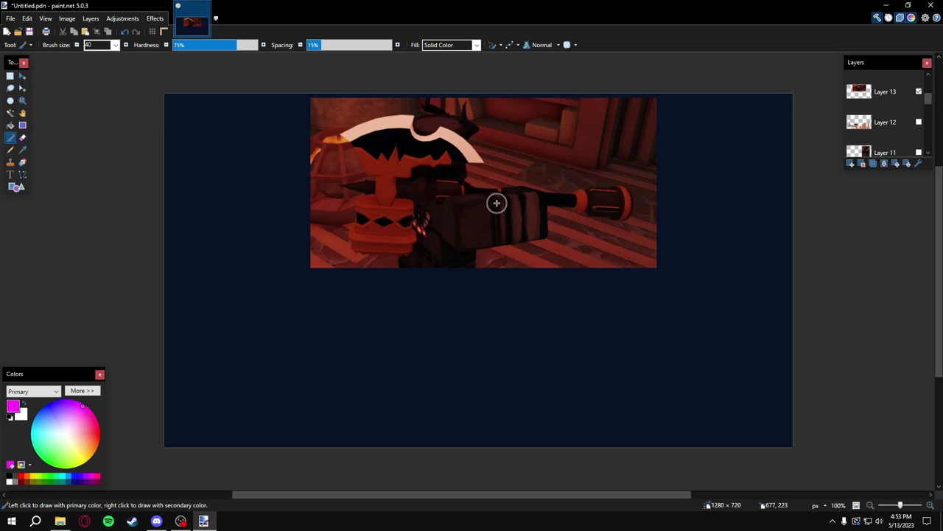
pyautogui.click(919, 122)
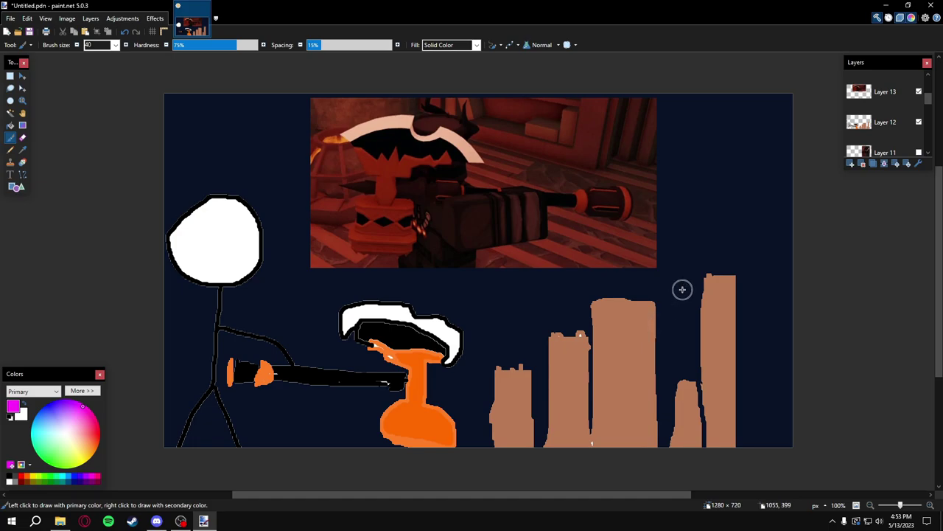
# - Hide Layers 13 and 12 so that only the navy background is displayed
pyautogui.moveTo(929, 100); pyautogui.dragTo(931, 105)
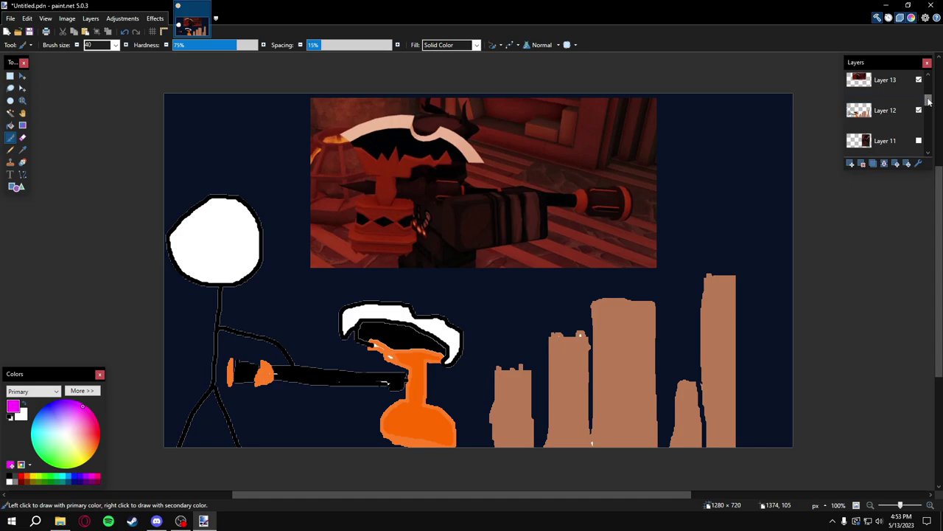
pyautogui.scroll(1, 928, 101)
pyautogui.click(921, 98)
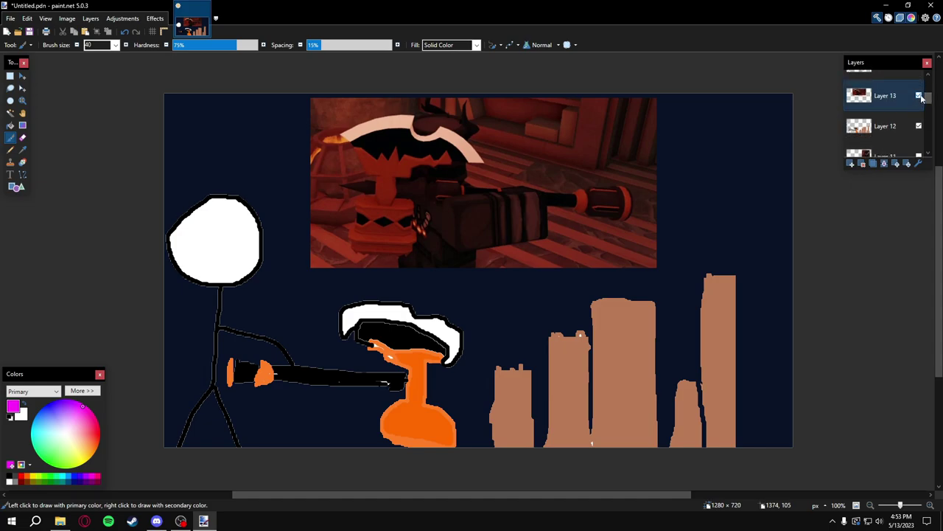
pyautogui.click(919, 96)
pyautogui.click(920, 128)
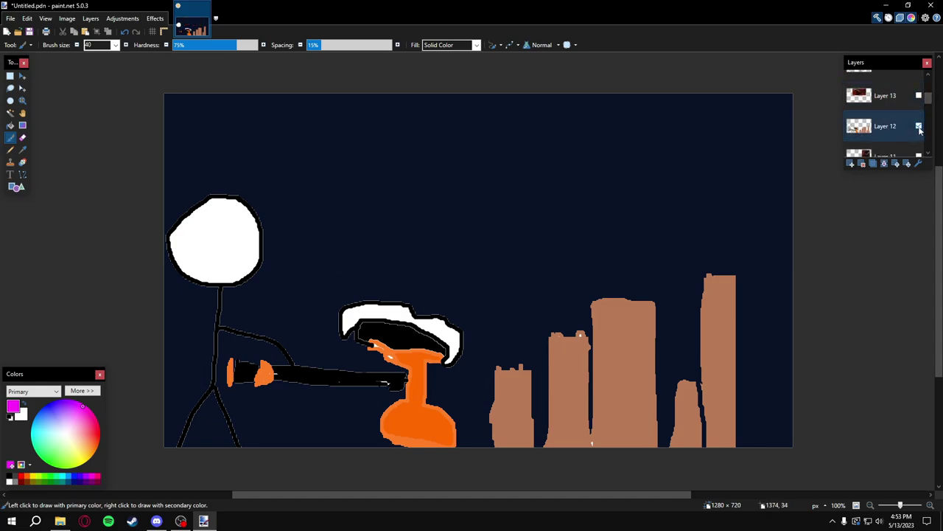
pyautogui.click(919, 127)
# - Show Layer 11 with the double-bladed axe screenshot and Layer 10 with the blue and red figures
pyautogui.scroll(-2, 920, 111)
pyautogui.click(919, 101)
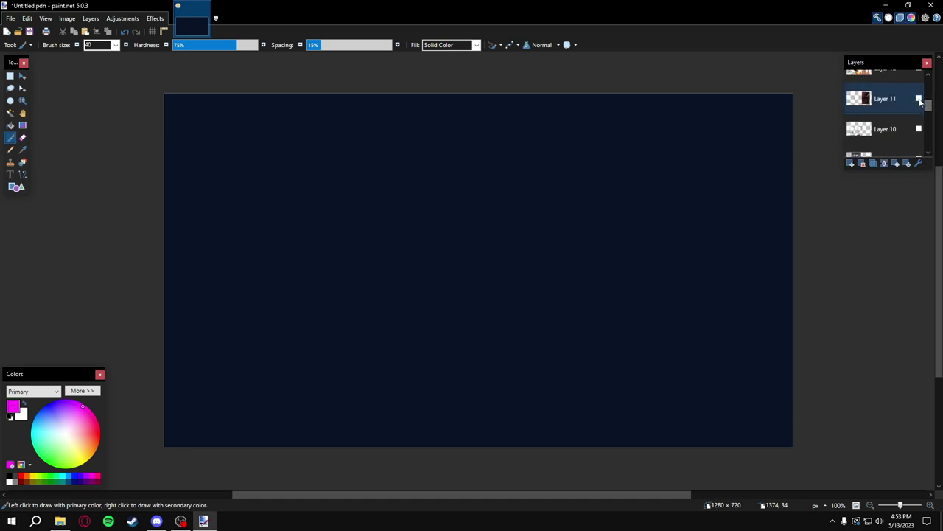
pyautogui.click(919, 99)
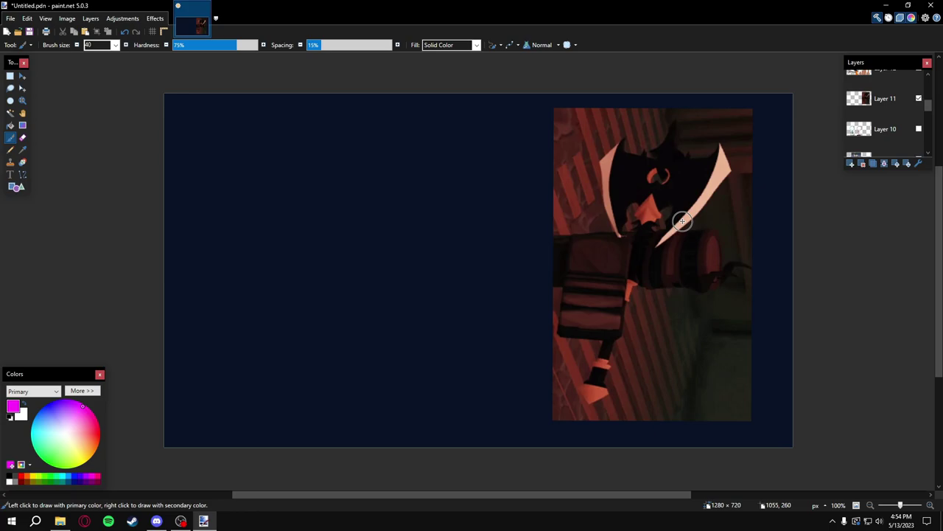
pyautogui.click(919, 129)
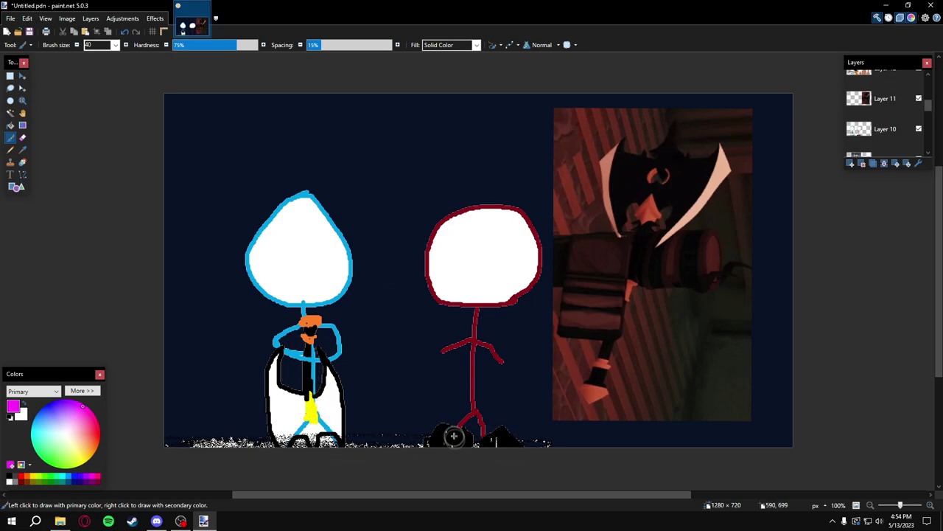
# - Set the primary colour to cyan and paint over the red figure's black feet on Layer 10
pyautogui.moveTo(40, 446)
pyautogui.mouseDown()
pyautogui.moveTo(43, 457)
pyautogui.moveTo(35, 434)
pyautogui.mouseUp()
pyautogui.hotkey('ctrl', 'z')
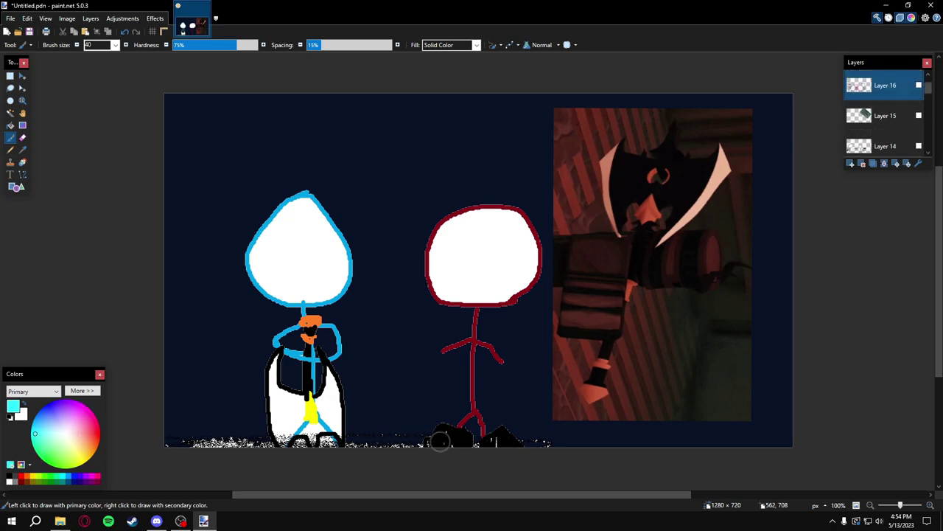
pyautogui.scroll(1, 931, 89)
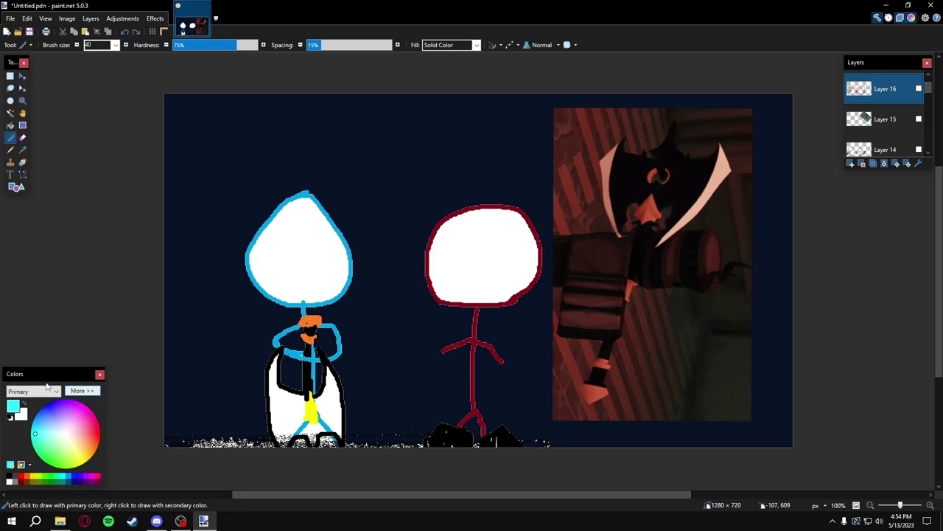
pyautogui.click(81, 391)
pyautogui.click(85, 367)
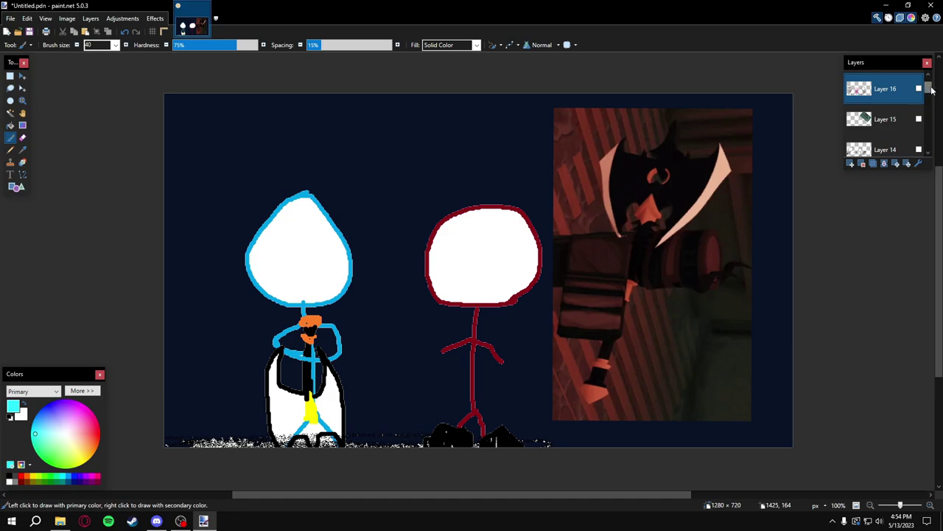
pyautogui.moveTo(929, 90); pyautogui.dragTo(931, 116)
pyautogui.click(873, 104)
pyautogui.moveTo(435, 445)
pyautogui.mouseDown()
pyautogui.moveTo(466, 431)
pyautogui.moveTo(455, 439)
pyautogui.moveTo(502, 448)
pyautogui.moveTo(493, 436)
pyautogui.moveTo(505, 435)
pyautogui.moveTo(518, 449)
pyautogui.moveTo(509, 446)
pyautogui.mouseUp()
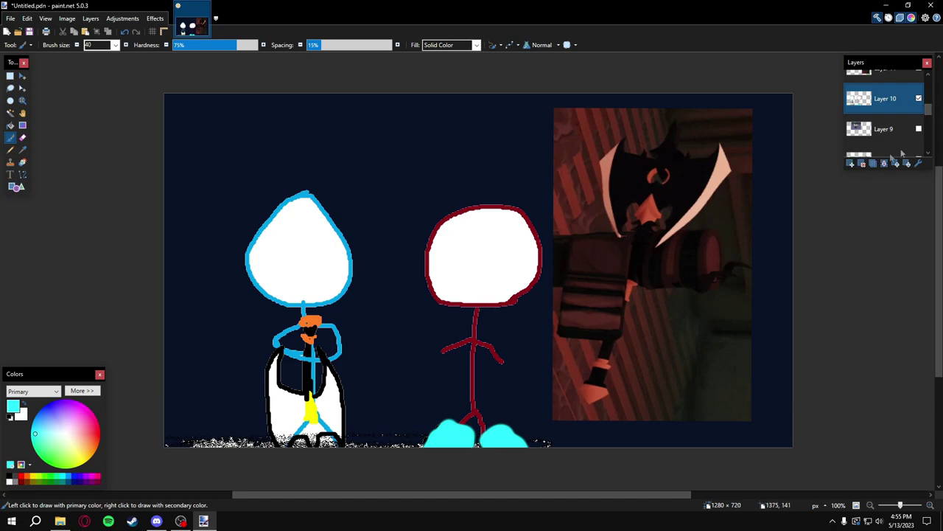
# - Hide Layers 11 and 10, and show Layers 9 and 8 with the chained blade screenshot and its forward attack sketch
pyautogui.scroll(1, 930, 109)
pyautogui.click(918, 113)
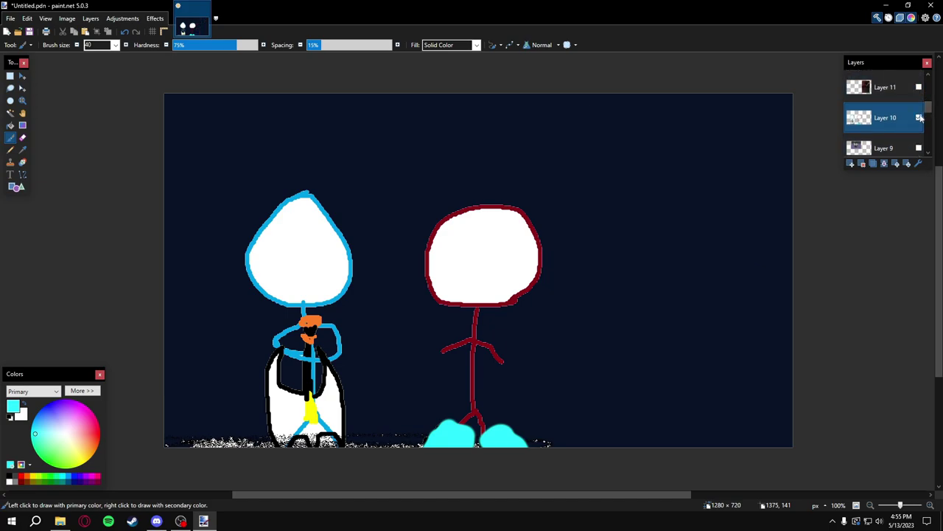
pyautogui.scroll(-2, 931, 111)
pyautogui.scroll(1, 930, 110)
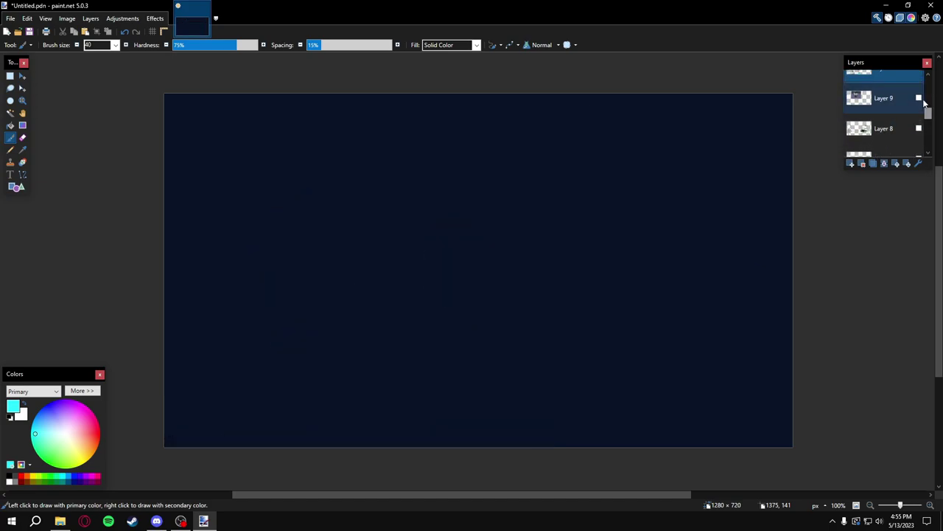
pyautogui.click(919, 98)
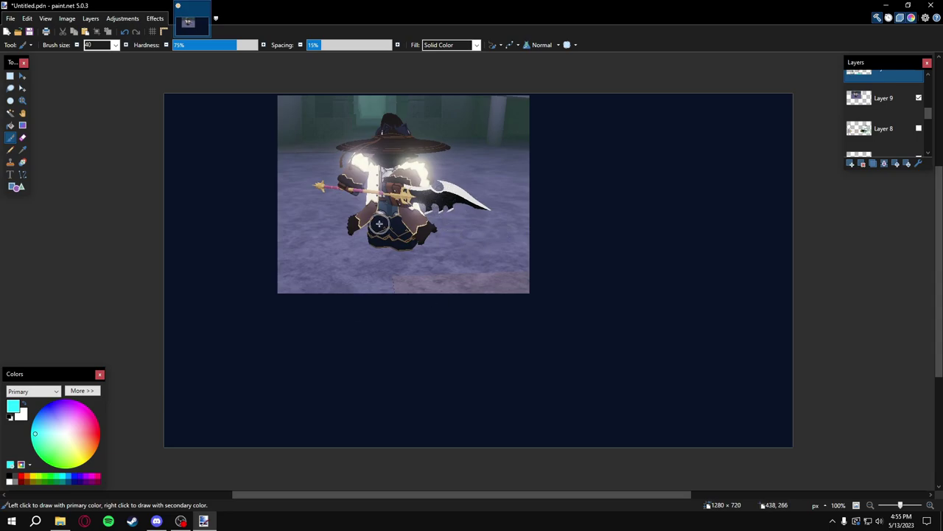
pyautogui.click(919, 128)
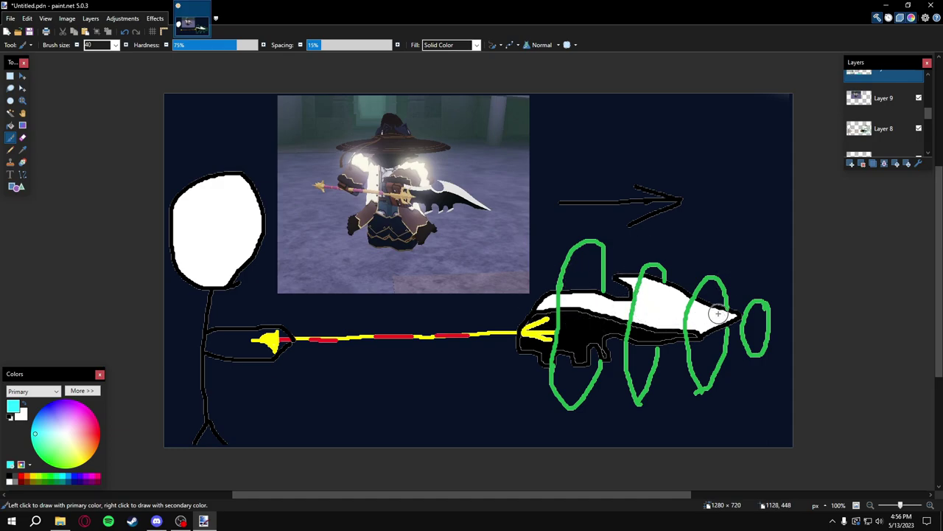
# - Hide Layers 9 and 8, and show Layers 7 and 6 with the two glowing axe images
pyautogui.moveTo(929, 113); pyautogui.dragTo(928, 116)
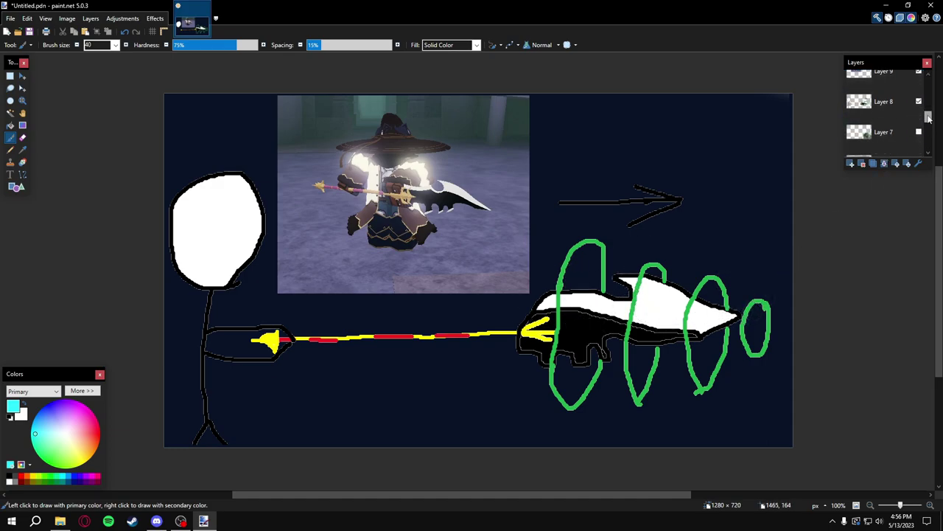
pyautogui.scroll(1, 929, 118)
pyautogui.click(918, 83)
pyautogui.click(918, 113)
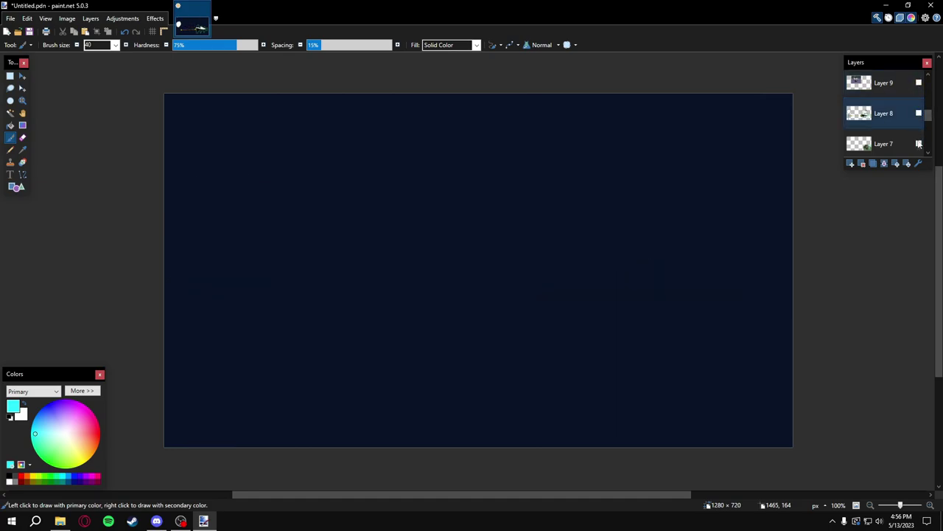
pyautogui.click(918, 143)
pyautogui.scroll(-4, 928, 131)
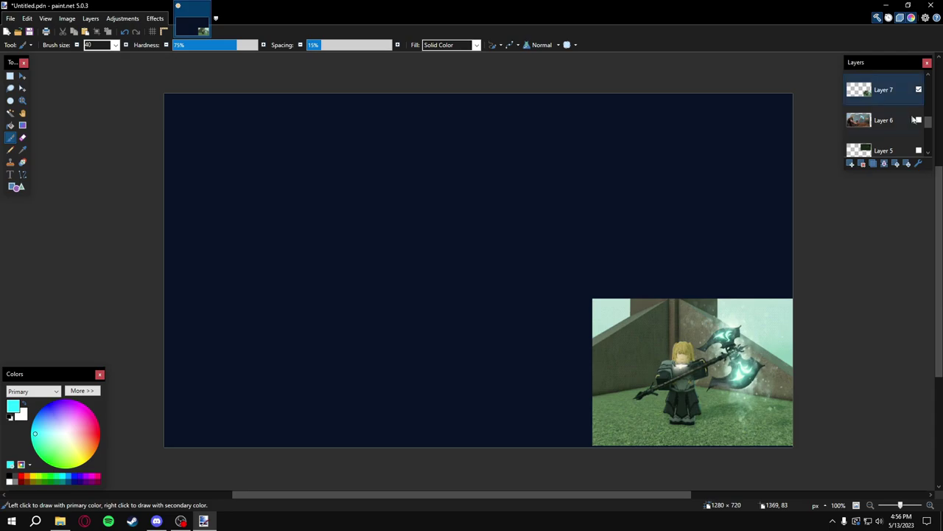
pyautogui.click(919, 120)
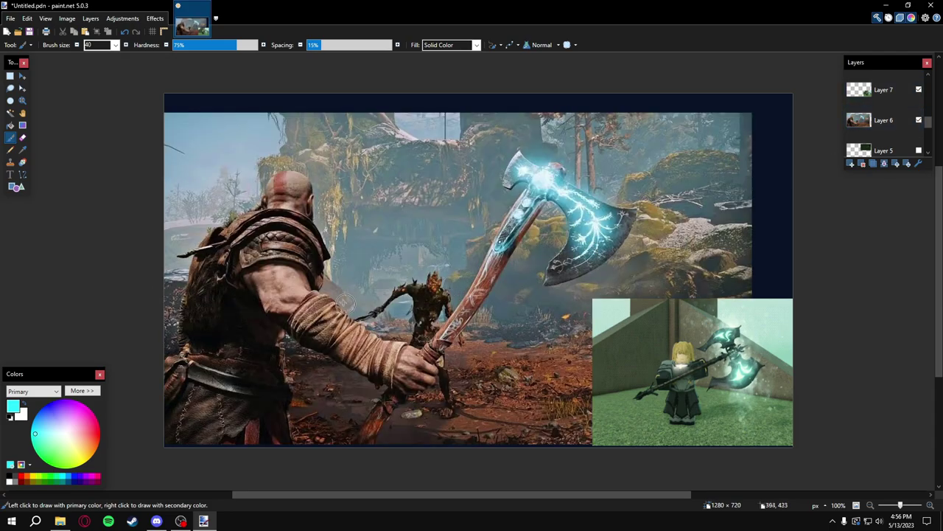
# - Hide Layers 7 and 6, and show Layers 5 and 4 with the thin sword screenshot and its thrust sketch
pyautogui.click(919, 89)
pyautogui.click(918, 120)
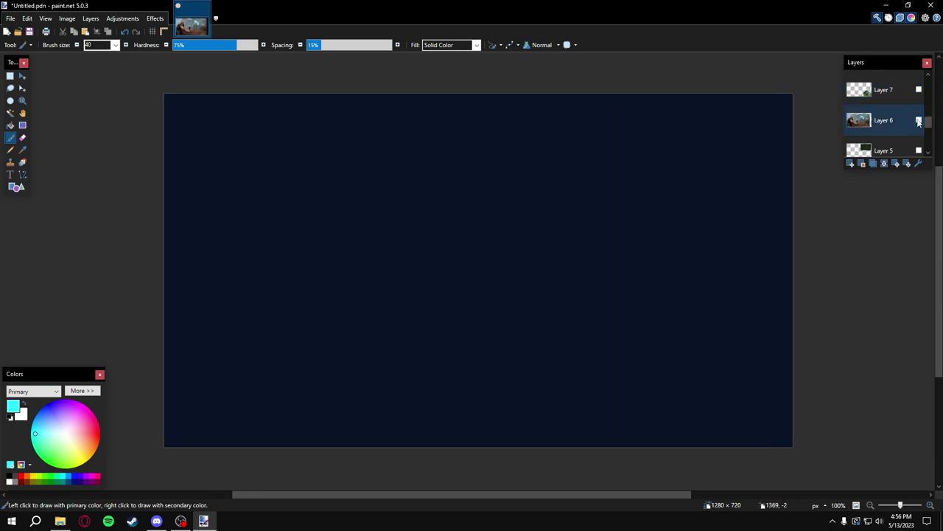
pyautogui.scroll(-2, 930, 124)
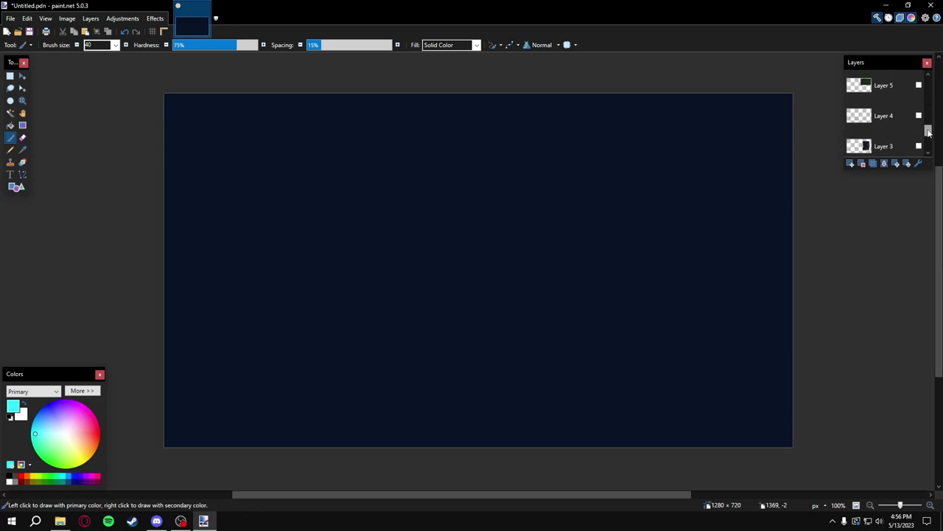
pyautogui.click(918, 92)
pyautogui.click(918, 86)
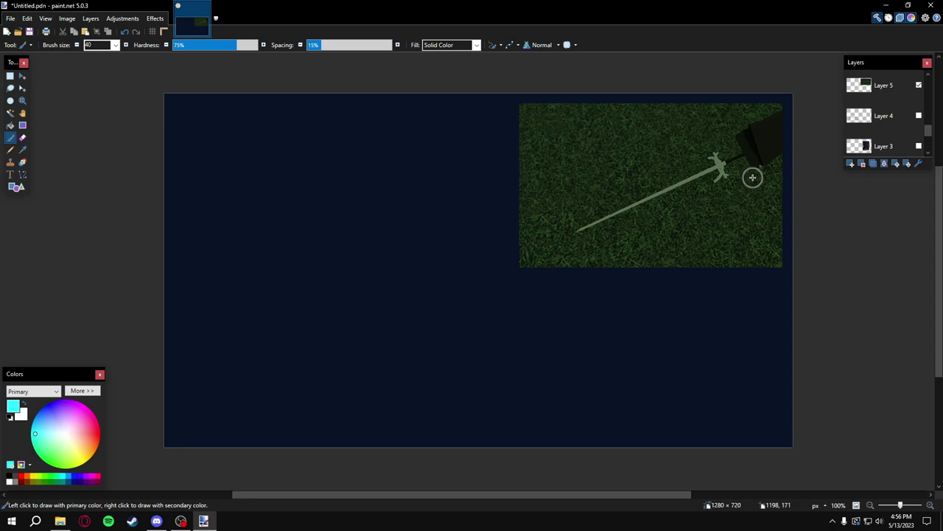
pyautogui.click(920, 116)
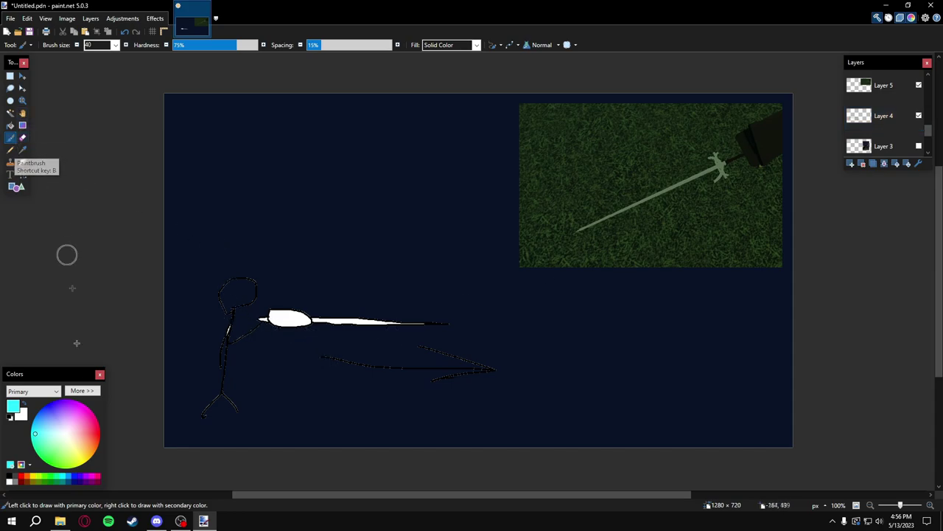
# - Set the primary colour to black and make Layer 4 the active layer
pyautogui.click(10, 476)
pyautogui.hotkey('alt', 'pageup')
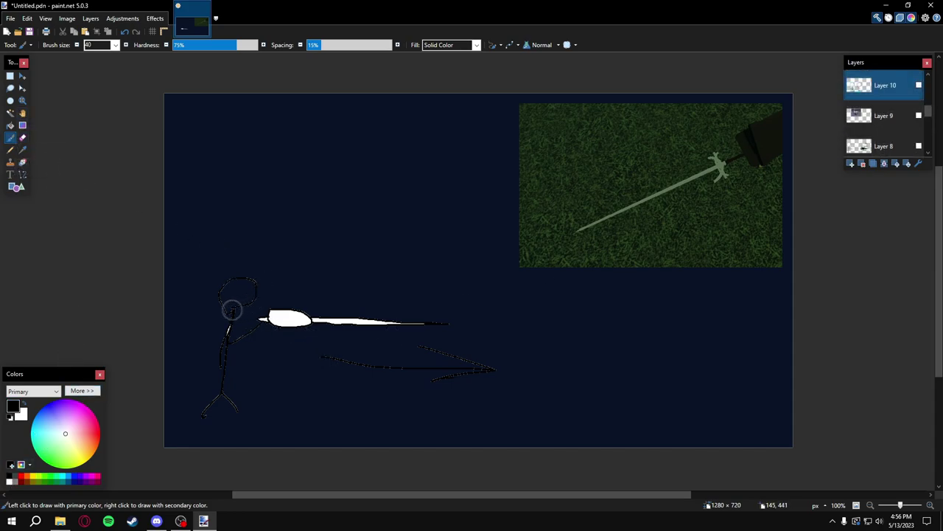
pyautogui.moveTo(928, 111); pyautogui.dragTo(927, 134)
pyautogui.click(896, 126)
pyautogui.keyDown('shift'); pyautogui.click(888, 97); pyautogui.keyUp('shift')
pyautogui.click(914, 127)
pyautogui.click(900, 134)
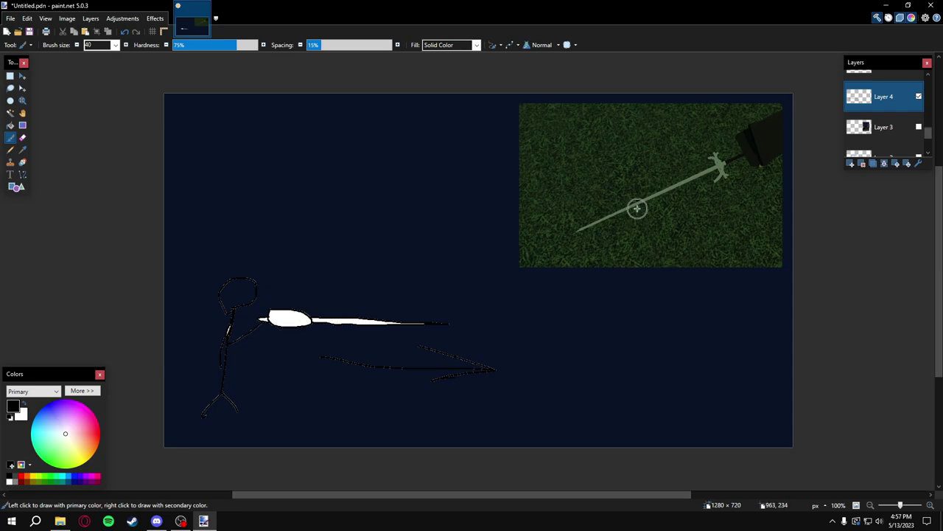
pyautogui.moveTo(928, 134); pyautogui.dragTo(931, 132)
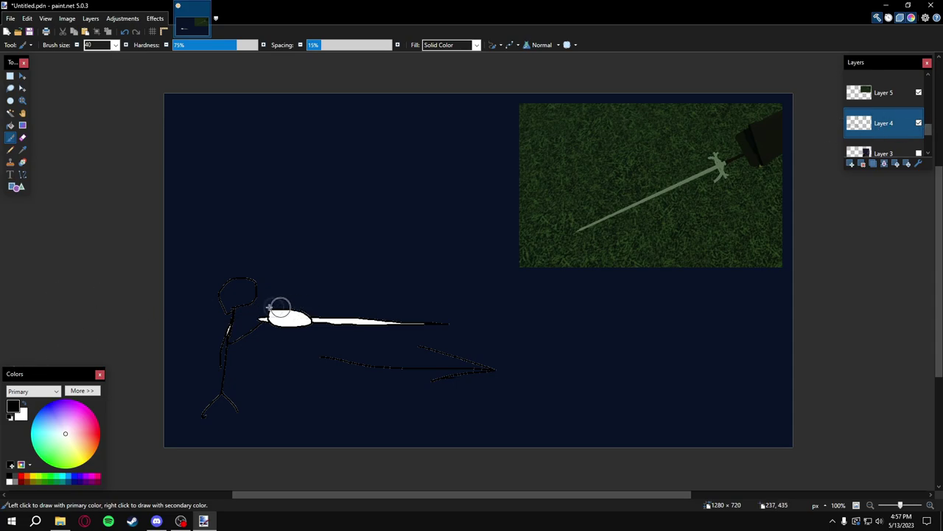
# - Set the brush size to 12 and trace the stick figure's head, body, legs and arm in black
pyautogui.moveTo(254, 305)
pyautogui.mouseDown()
pyautogui.moveTo(217, 302)
pyautogui.moveTo(261, 281)
pyautogui.moveTo(235, 304)
pyautogui.mouseUp()
pyautogui.hotkey('ctrl', 'z')
pyautogui.click(115, 45)
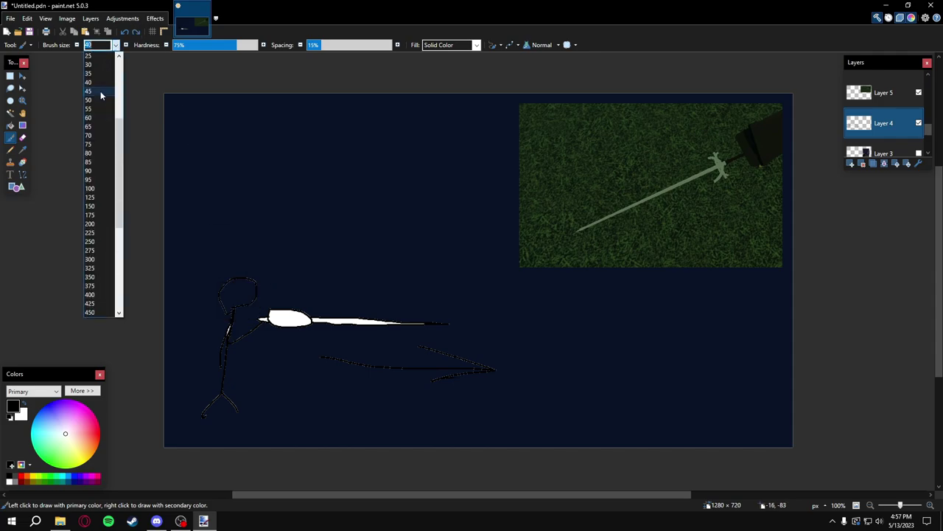
pyautogui.scroll(4, 94, 98)
pyautogui.click(94, 94)
pyautogui.moveTo(252, 295)
pyautogui.mouseDown()
pyautogui.moveTo(238, 310)
pyautogui.moveTo(214, 301)
pyautogui.moveTo(237, 278)
pyautogui.moveTo(254, 296)
pyautogui.moveTo(227, 336)
pyautogui.moveTo(225, 378)
pyautogui.moveTo(199, 418)
pyautogui.moveTo(240, 416)
pyautogui.mouseUp()
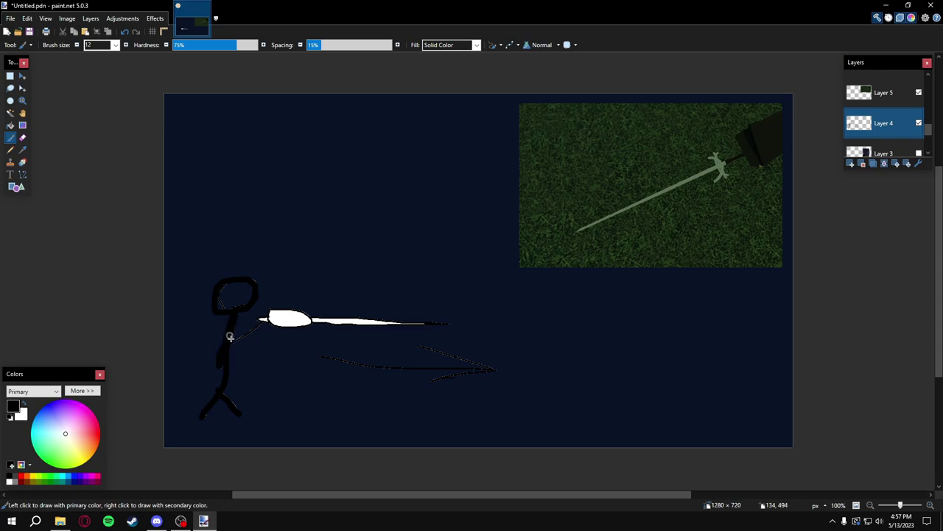
pyautogui.moveTo(230, 344); pyautogui.dragTo(257, 320)
# - Hide Layers 5 and 4, and show Layers 3 and 2 with the sickle screenshot and its purple-outlined attack sketch
pyautogui.click(919, 92)
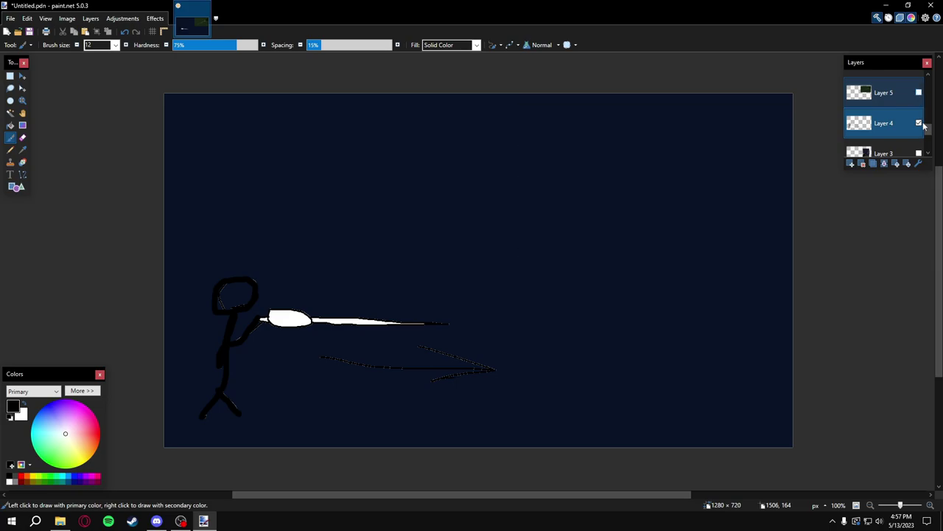
pyautogui.click(918, 123)
pyautogui.scroll(-3, 922, 111)
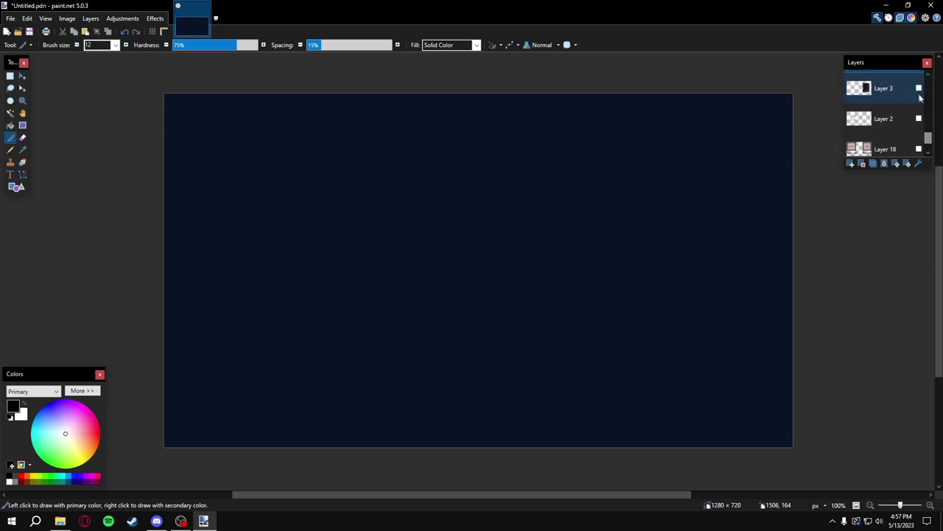
pyautogui.click(918, 88)
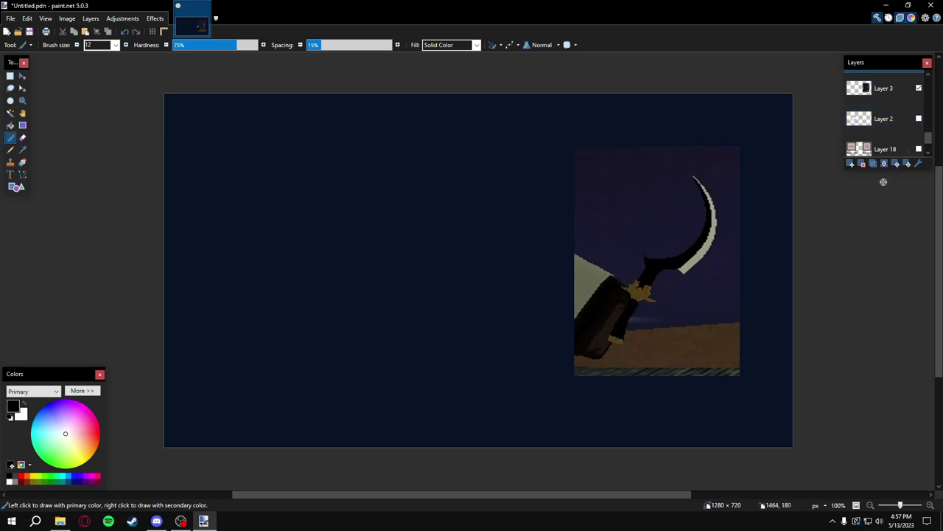
pyautogui.click(918, 119)
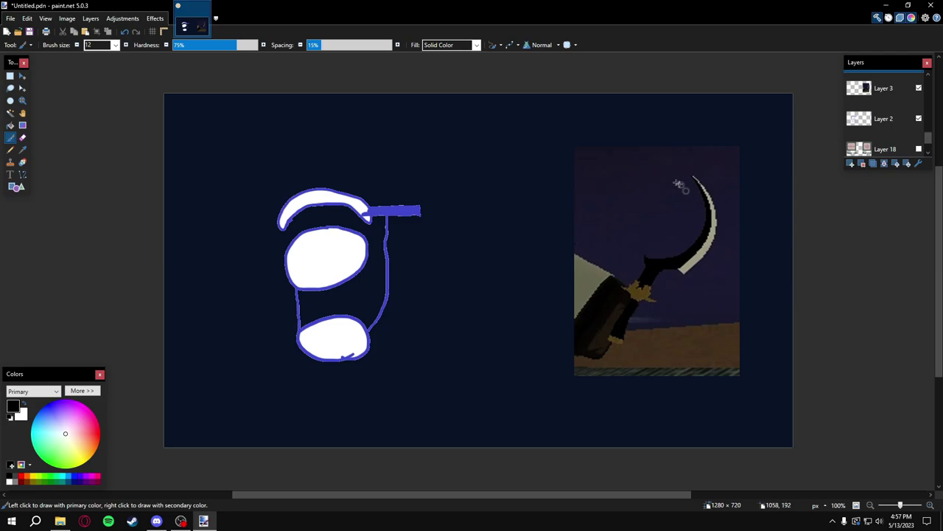
# - Try a black loop extending the sickle blade's curve into a closed ring on Layer 3
pyautogui.scroll(2, 929, 137)
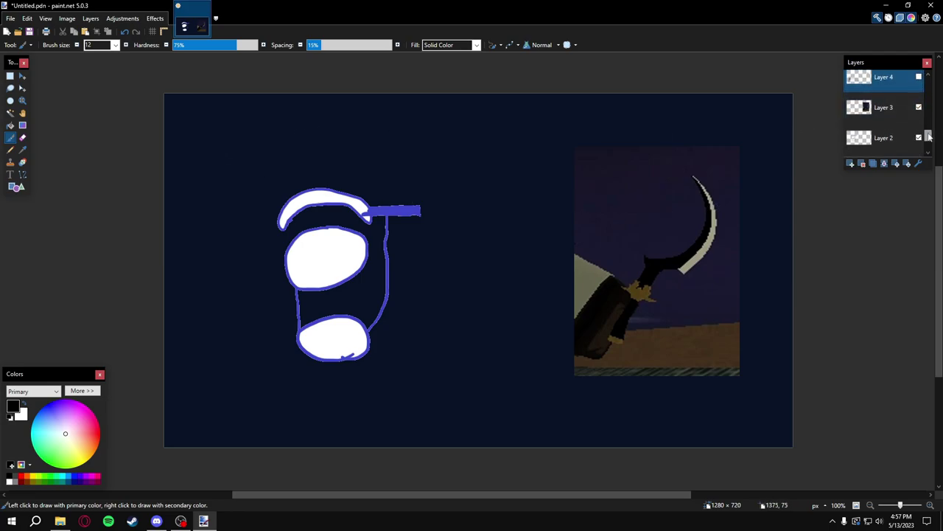
pyautogui.click(903, 104)
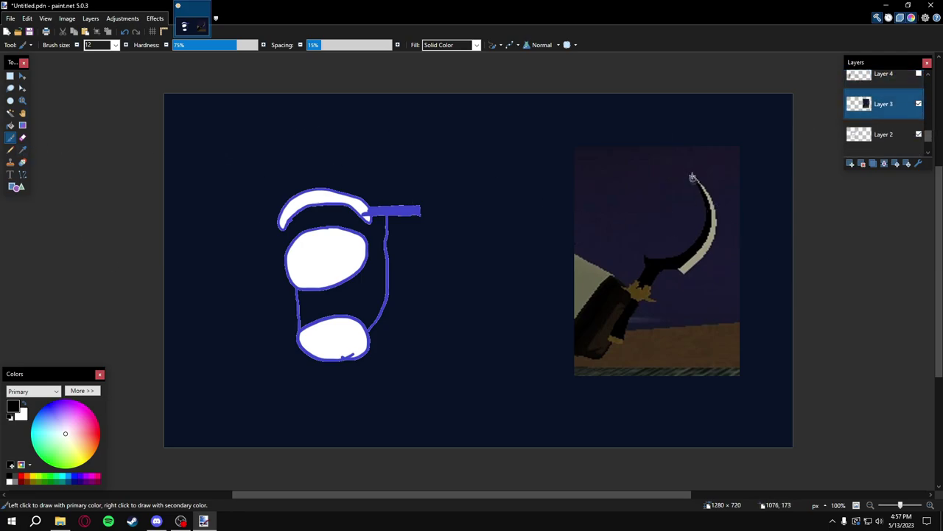
pyautogui.moveTo(692, 178)
pyautogui.mouseDown()
pyautogui.moveTo(722, 214)
pyautogui.moveTo(623, 221)
pyautogui.moveTo(715, 175)
pyautogui.mouseUp()
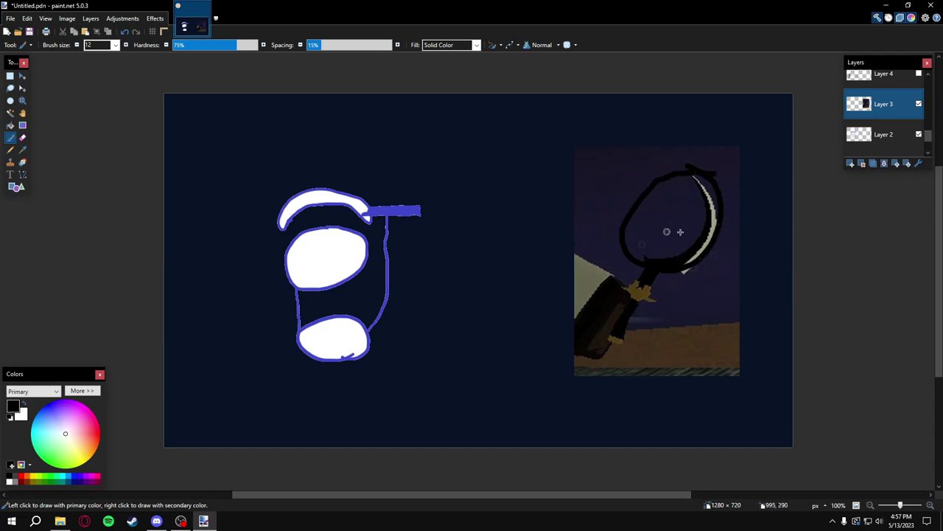
pyautogui.hotkey('ctrl', 'z')
# - Set the primary colour to yellow and try a yellow stroke around the sickle blade
pyautogui.click(79, 462)
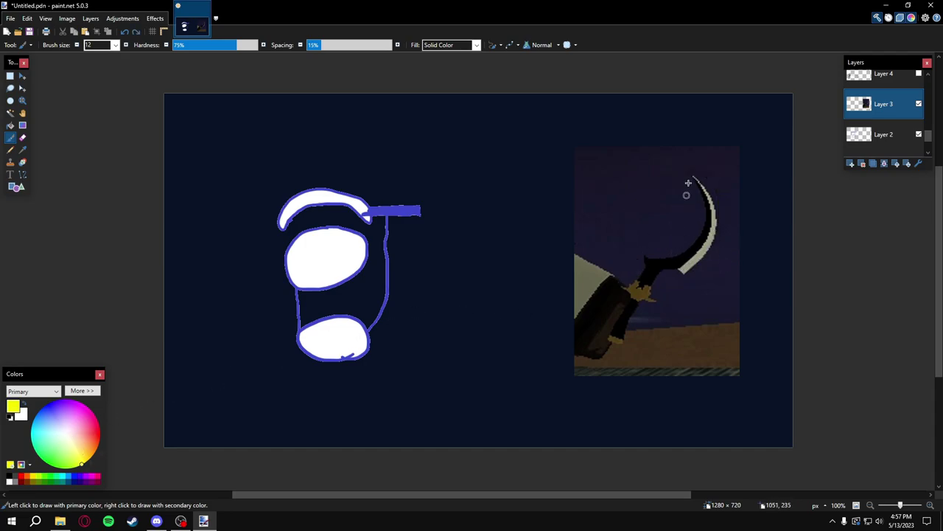
pyautogui.moveTo(690, 164)
pyautogui.mouseDown()
pyautogui.moveTo(726, 198)
pyautogui.moveTo(623, 254)
pyautogui.moveTo(693, 163)
pyautogui.mouseUp()
pyautogui.hotkey('ctrl', 'z')
# - Hide Layers 3 and 2 so that only the navy background is displayed
pyautogui.scroll(-1, 928, 137)
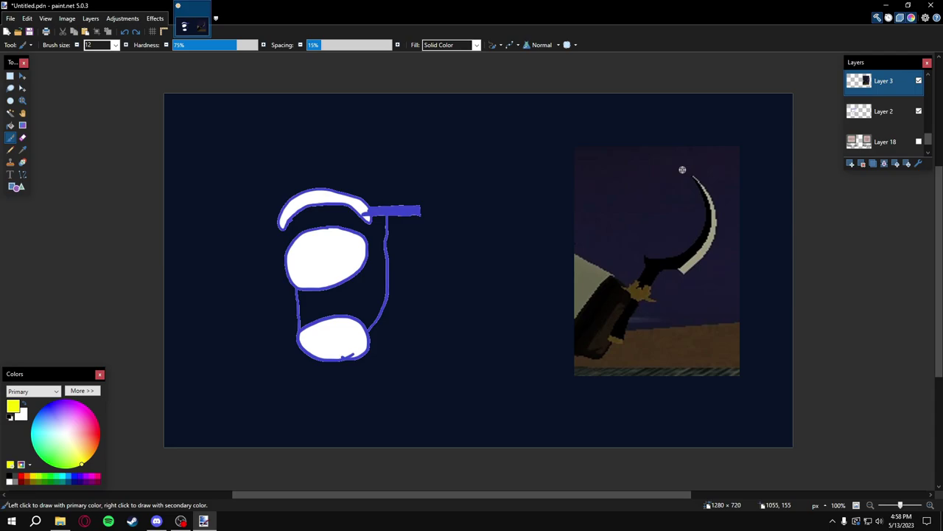
pyautogui.click(919, 81)
pyautogui.click(919, 112)
# - Draw a large yellow oval on the Background layer with four short strokes crossing its outline
pyautogui.moveTo(928, 139); pyautogui.dragTo(930, 148)
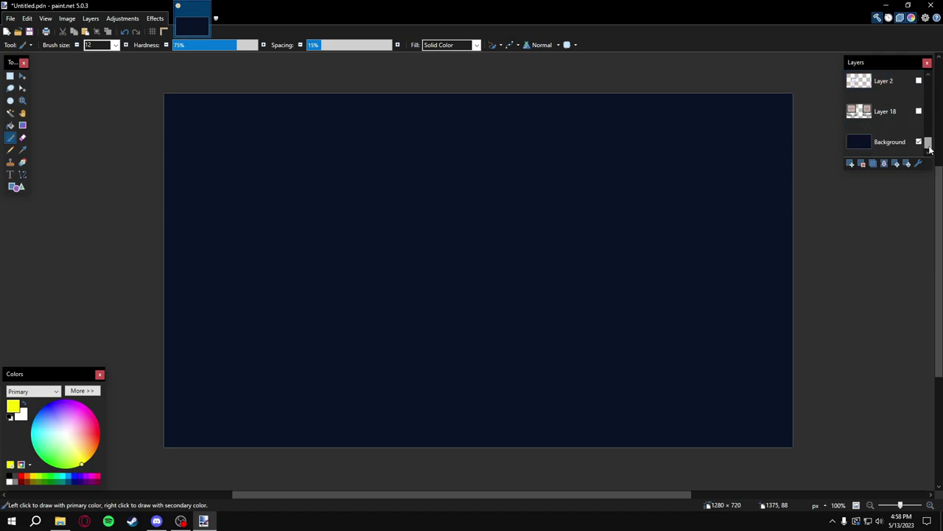
pyautogui.click(895, 149)
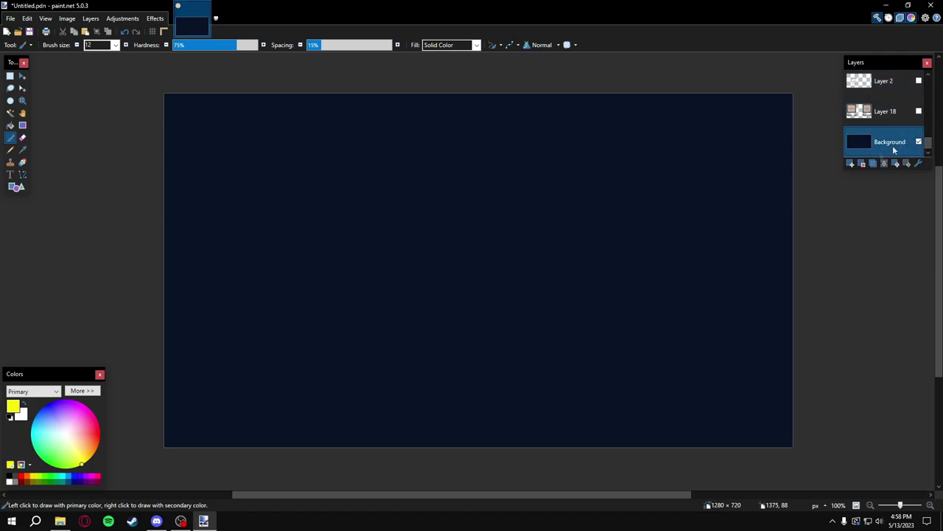
pyautogui.moveTo(396, 158)
pyautogui.mouseDown()
pyautogui.moveTo(617, 221)
pyautogui.moveTo(332, 207)
pyautogui.moveTo(398, 157)
pyautogui.mouseUp()
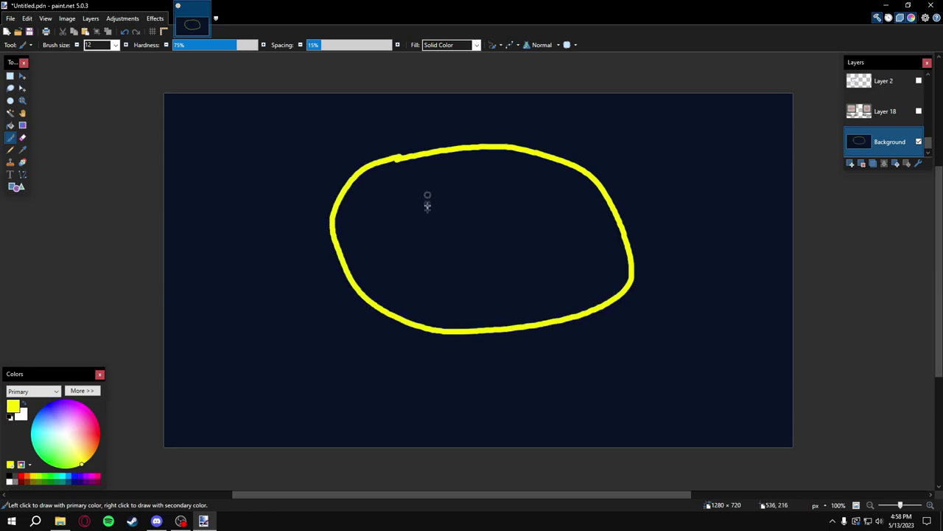
pyautogui.moveTo(401, 134); pyautogui.dragTo(398, 187)
pyautogui.moveTo(574, 135); pyautogui.dragTo(546, 205)
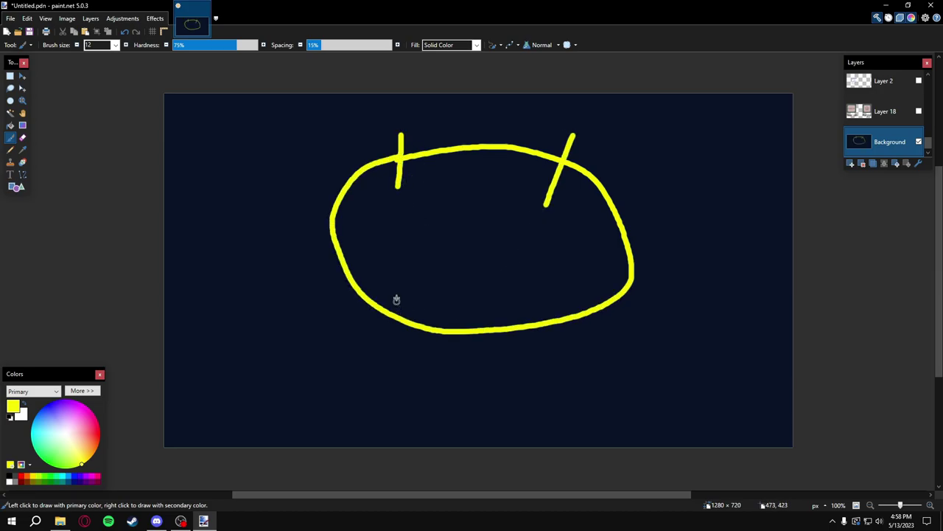
pyautogui.moveTo(398, 298); pyautogui.dragTo(343, 340)
pyautogui.moveTo(574, 284); pyautogui.dragTo(674, 333)
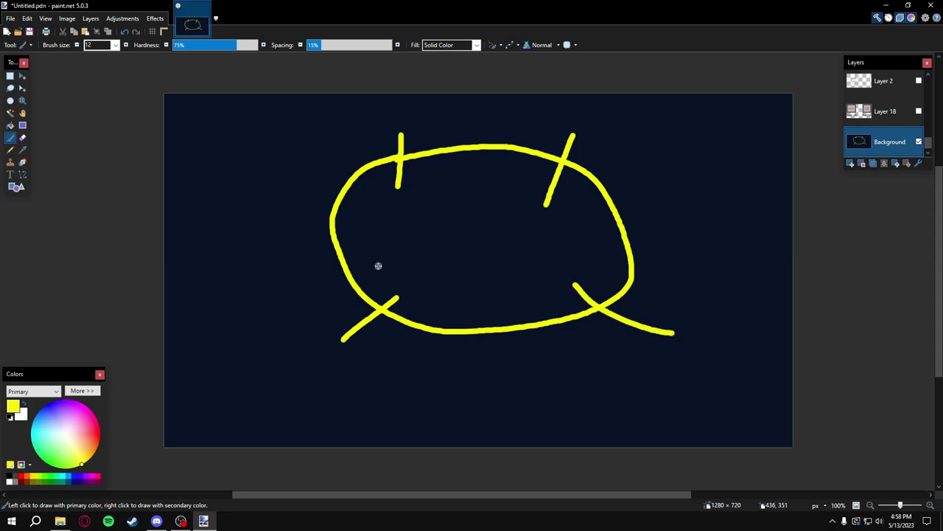
# - Show Layer 18 with the Night Axe and Krulian Knife cards briefly, and hide it again
pyautogui.click(919, 110)
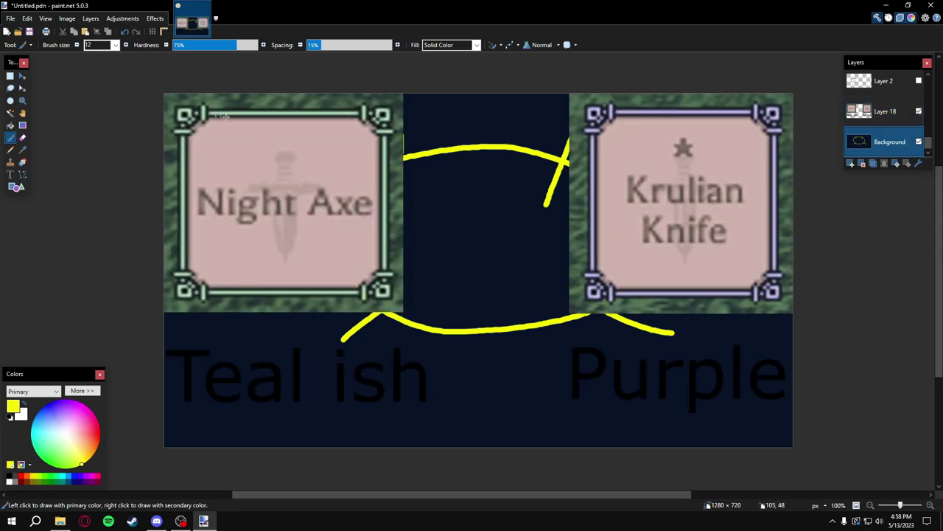
pyautogui.click(919, 110)
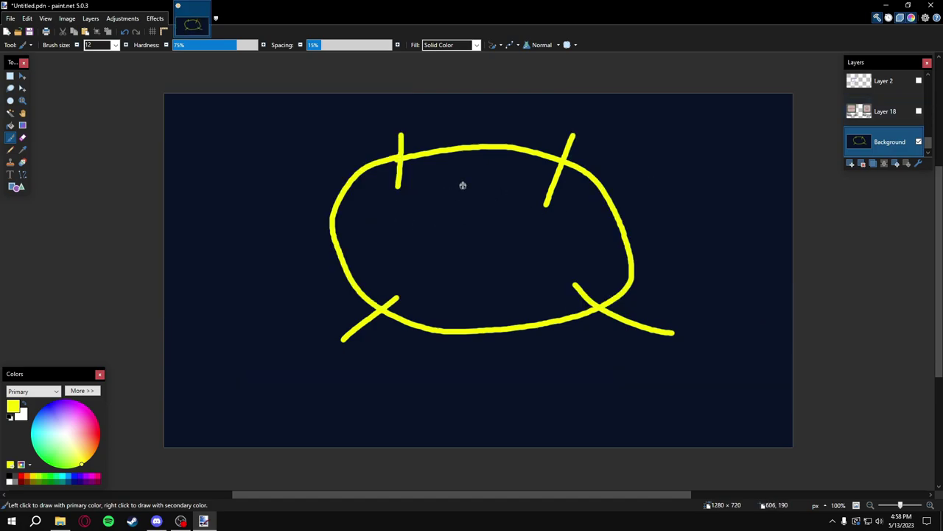
# - Draw two short vertical yellow eyes and a wide curved smile inside the yellow oval
pyautogui.moveTo(455, 188); pyautogui.dragTo(455, 219)
pyautogui.moveTo(505, 181); pyautogui.dragTo(502, 216)
pyautogui.moveTo(411, 241); pyautogui.dragTo(553, 245)
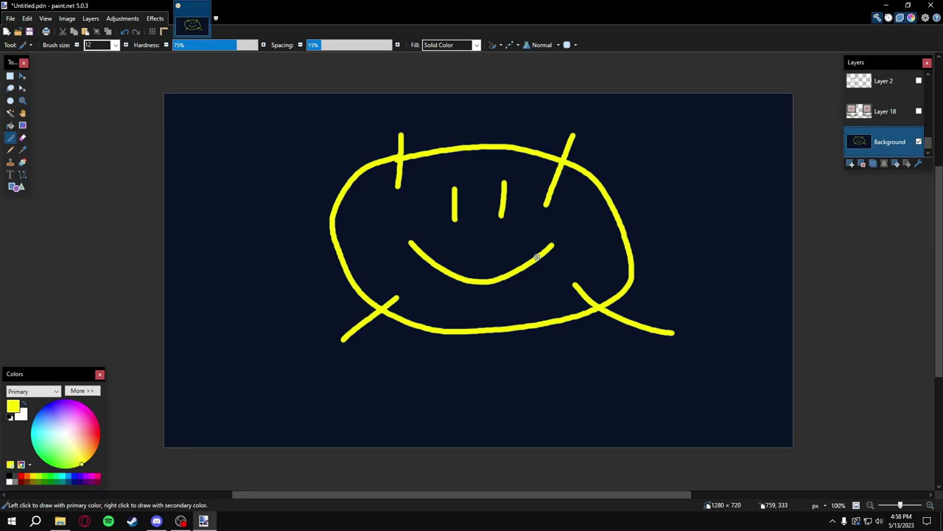
# - Undo the smiley face, the Layer 18 visibility changes, the four crossing strokes and the yellow oval
pyautogui.hotkey('ctrl', 'z')
pyautogui.hotkey('ctrl', 'z')
pyautogui.hotkey('ctrl', 'z')
pyautogui.hotkey('ctrl', 'z')
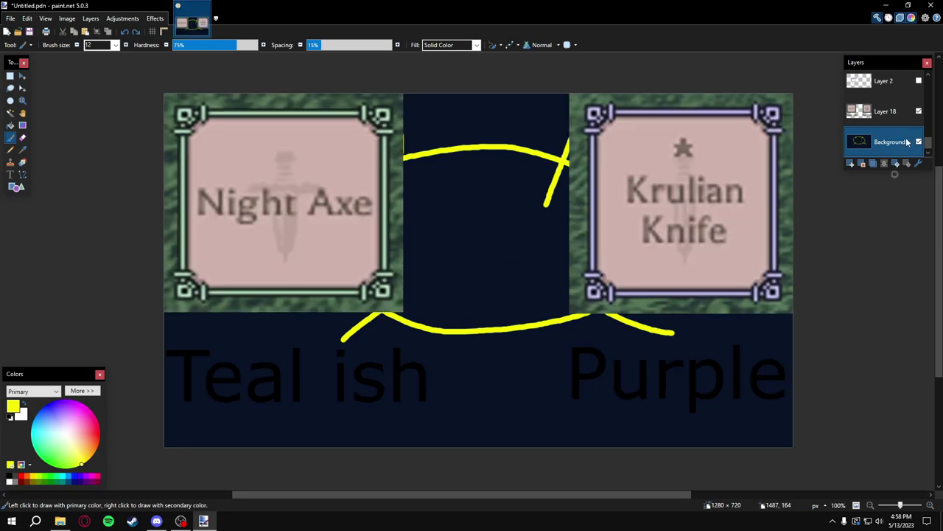
pyautogui.hotkey('ctrl', 'z')
pyautogui.hotkey('ctrl', 'z')
pyautogui.hotkey('ctrl', 'z')
pyautogui.hotkey('ctrl', 'z')
pyautogui.hotkey('ctrl', 'z')
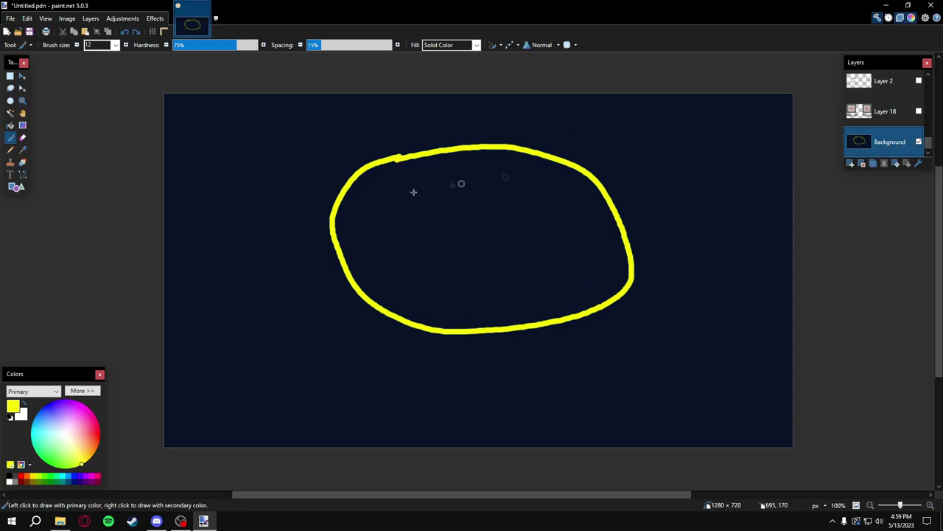
pyautogui.hotkey('ctrl', 'z')
# - Draw the number 1000 in large yellow brush strokes across the upper part of the navy Background layer
pyautogui.moveTo(272, 145); pyautogui.dragTo(270, 308)
pyautogui.moveTo(322, 196)
pyautogui.mouseDown()
pyautogui.moveTo(425, 290)
pyautogui.moveTo(398, 310)
pyautogui.mouseUp()
pyautogui.moveTo(569, 313)
pyautogui.mouseDown()
pyautogui.moveTo(576, 144)
pyautogui.moveTo(557, 324)
pyautogui.mouseUp()
pyautogui.moveTo(680, 317); pyautogui.dragTo(701, 288)
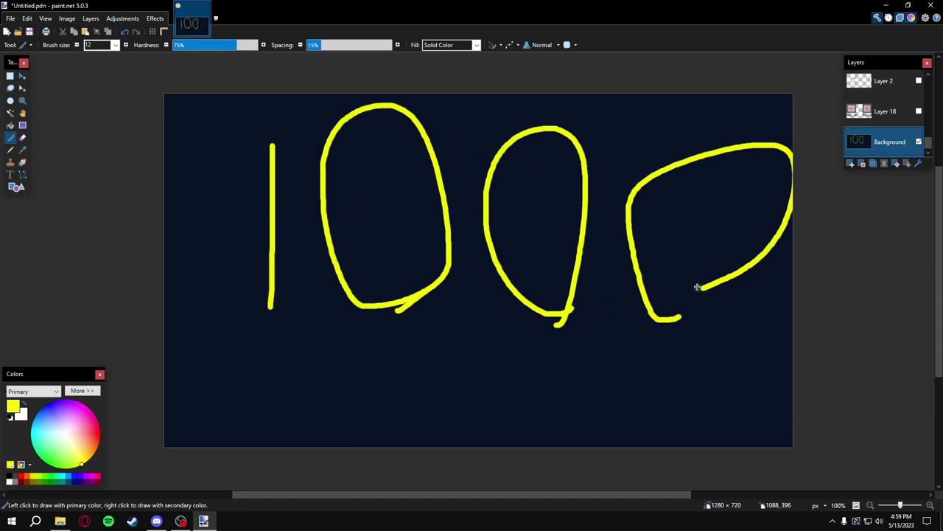
pyautogui.moveTo(678, 318); pyautogui.dragTo(706, 287)
# - Write "Subs" by hand in yellow brush strokes beneath the number 1000
pyautogui.moveTo(337, 346); pyautogui.dragTo(280, 422)
pyautogui.moveTo(346, 391); pyautogui.dragTo(382, 434)
pyautogui.moveTo(418, 359)
pyautogui.mouseDown()
pyautogui.moveTo(414, 434)
pyautogui.moveTo(451, 426)
pyautogui.mouseUp()
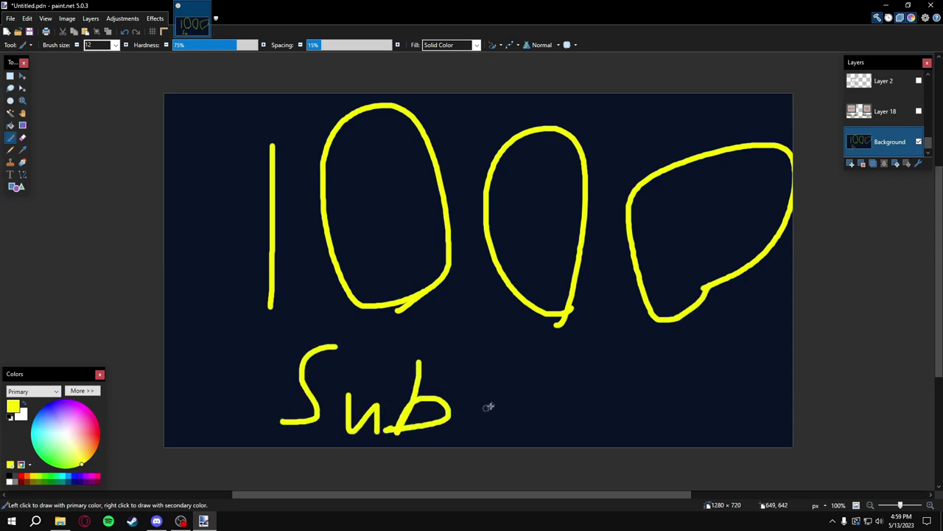
pyautogui.moveTo(492, 403); pyautogui.dragTo(452, 435)
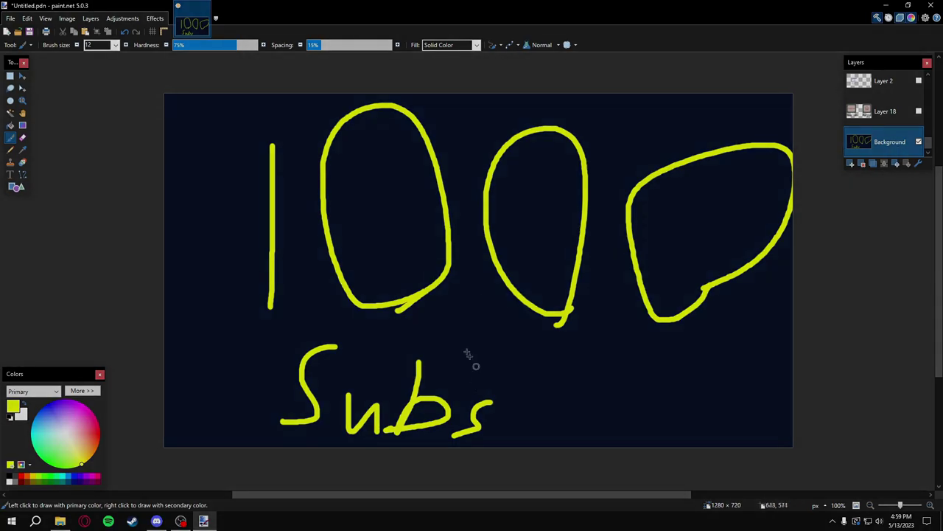
# - Hide the Background layer briefly and show it again
pyautogui.click(919, 141)
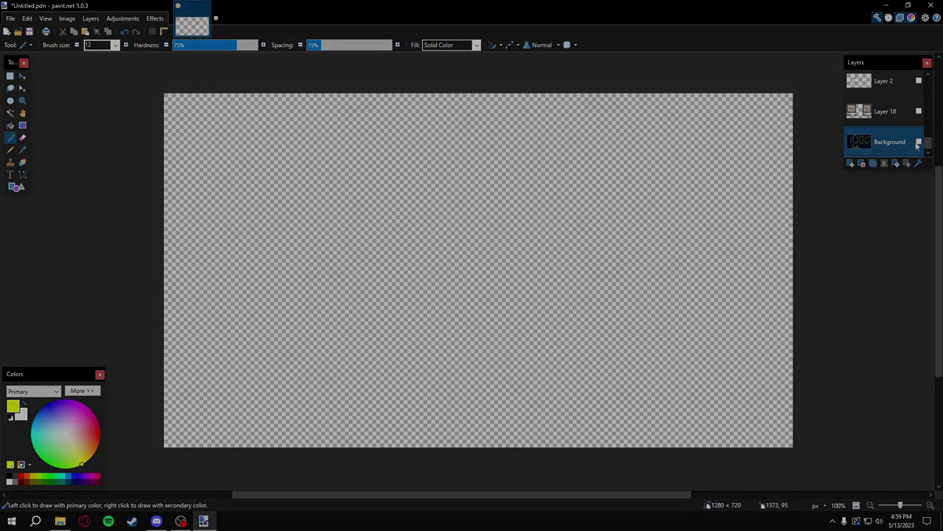
pyautogui.click(918, 141)
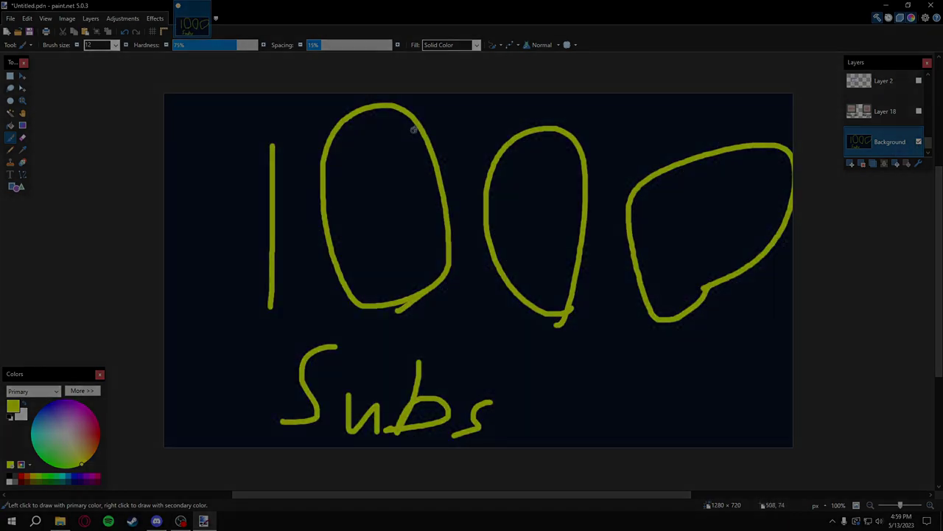
# - Draw an irregular yellow crack line from top to bottom through each of the three zeros of 1000
pyautogui.moveTo(414, 131); pyautogui.dragTo(355, 303)
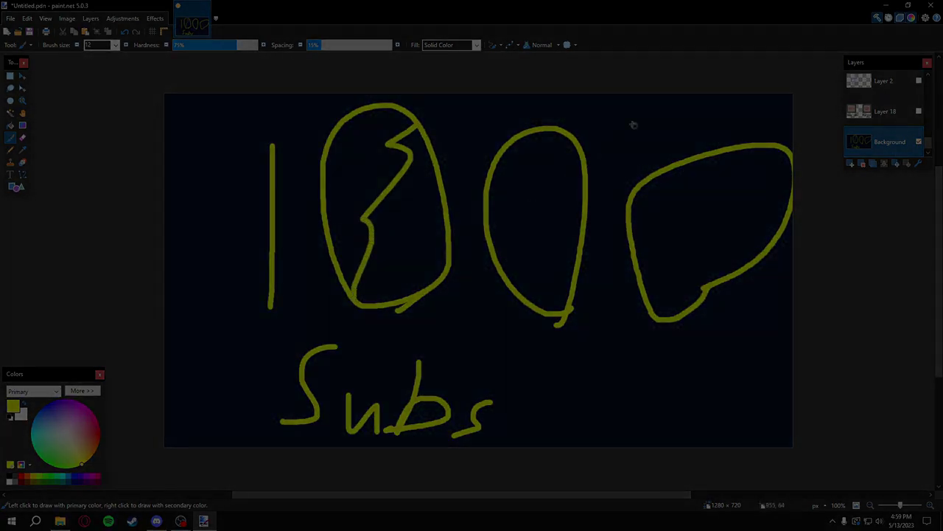
pyautogui.moveTo(576, 138); pyautogui.dragTo(509, 295)
pyautogui.moveTo(771, 144)
pyautogui.mouseDown()
pyautogui.moveTo(695, 219)
pyautogui.moveTo(665, 319)
pyautogui.mouseUp()
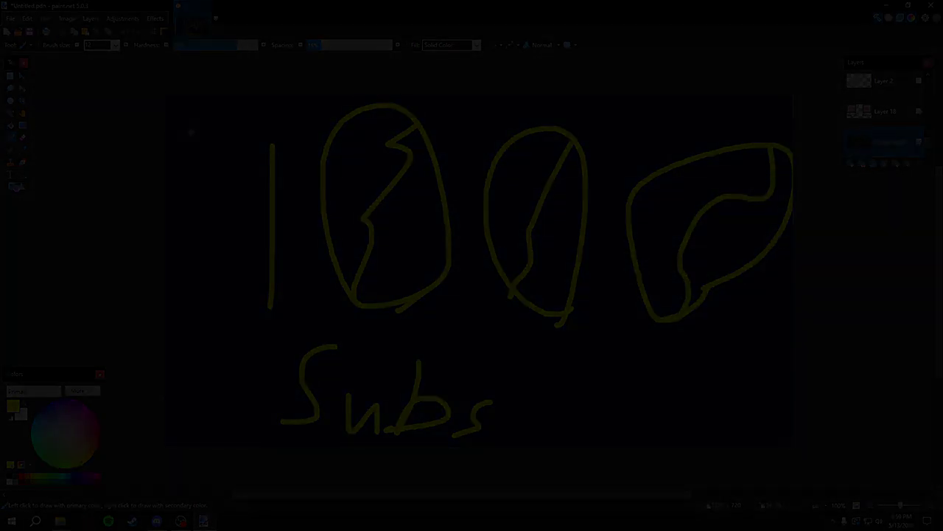